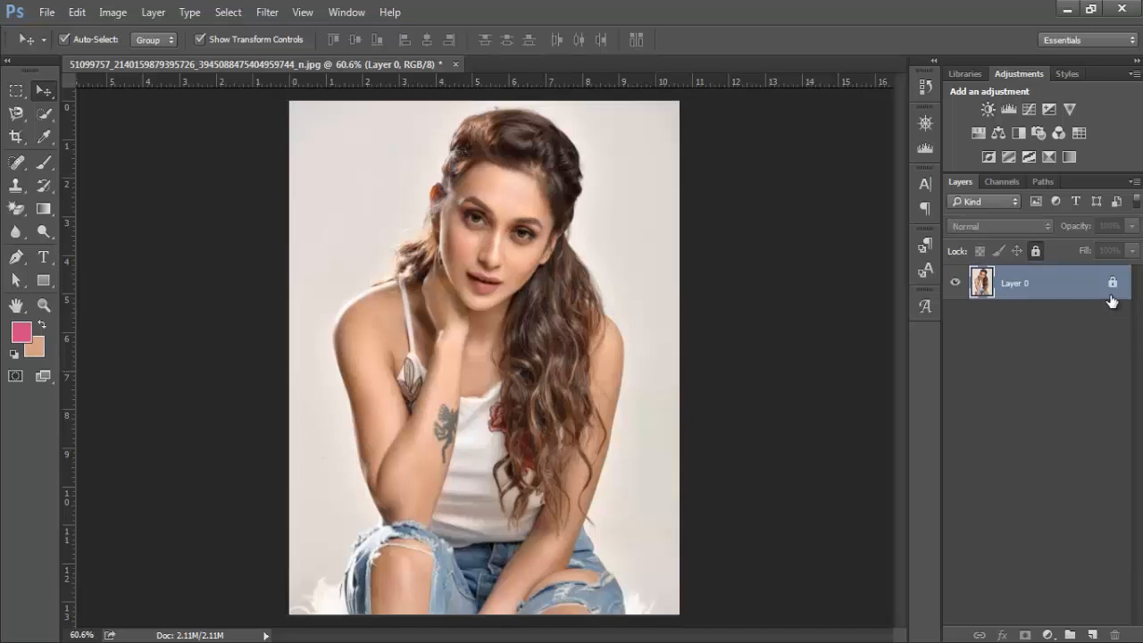
- Unlock the portrait layer, duplicate it, and hide the original Layer 0
{"action": "left_click", "coordinate": [1114, 284]}
{"action": "left_click_drag", "start_coordinate": [1036, 285], "coordinate": [1091, 635]}
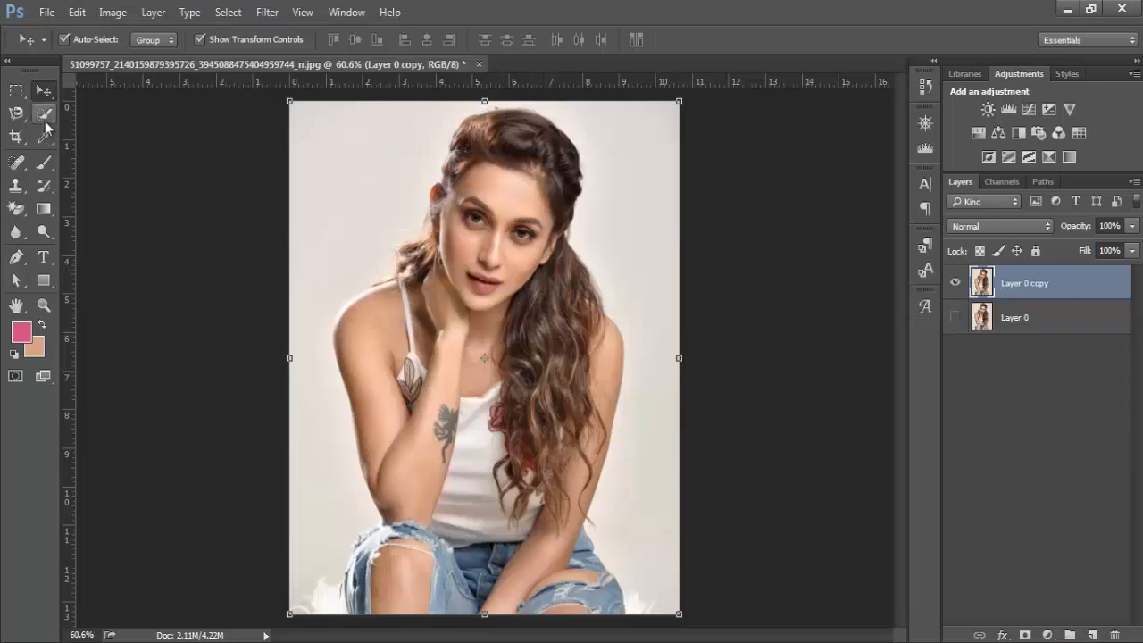
- Select the whole woman, from hair to jeans, on the duplicated layer with the Quick Selection tool
{"action": "left_click", "coordinate": [44, 117]}
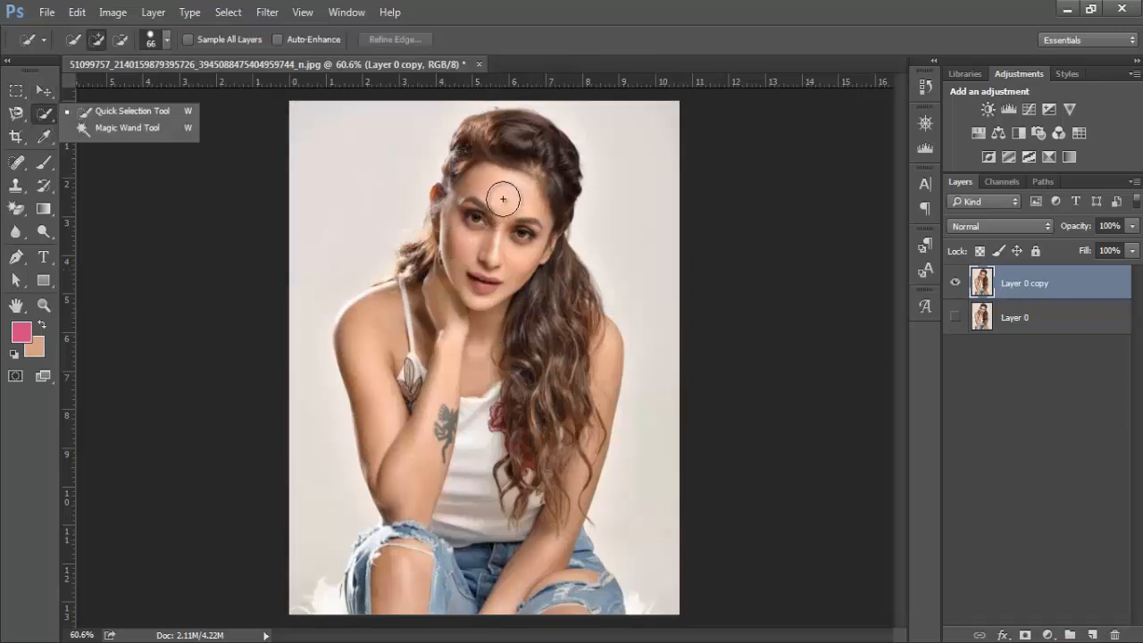
{"action": "left_click", "coordinate": [141, 114]}
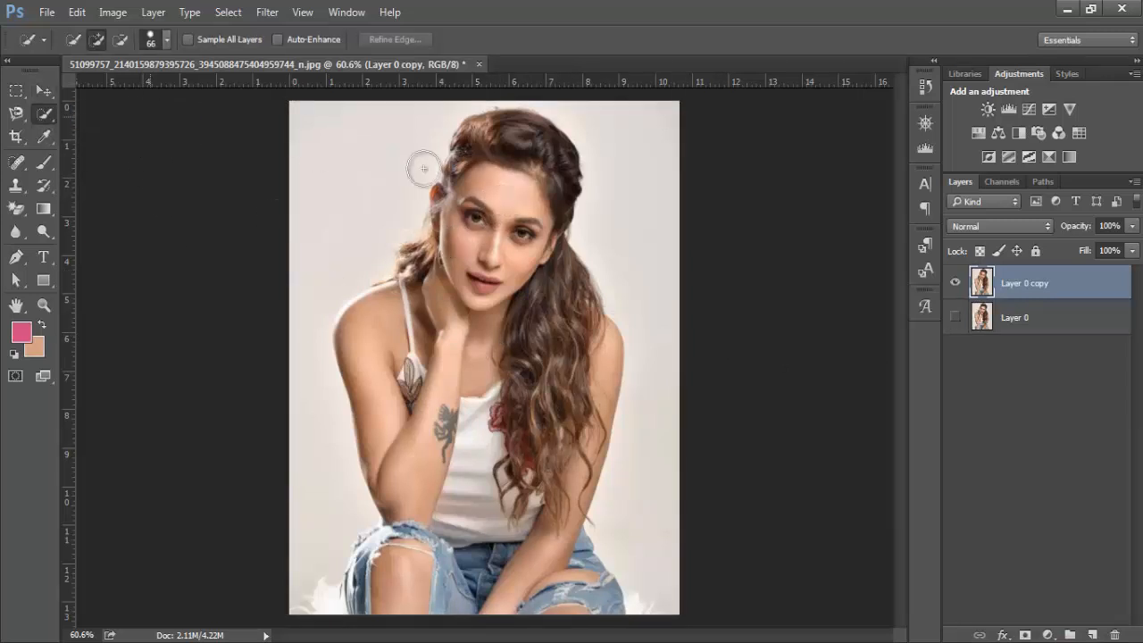
{"action": "mouse_move", "coordinate": [507, 176]}
{"action": "left_mouse_down"}
{"action": "mouse_move", "coordinate": [442, 308]}
{"action": "mouse_move", "coordinate": [430, 309]}
{"action": "mouse_move", "coordinate": [437, 258]}
{"action": "mouse_move", "coordinate": [445, 263]}
{"action": "mouse_move", "coordinate": [373, 344]}
{"action": "mouse_move", "coordinate": [400, 394]}
{"action": "mouse_move", "coordinate": [475, 454]}
{"action": "mouse_move", "coordinate": [533, 449]}
{"action": "mouse_move", "coordinate": [569, 375]}
{"action": "mouse_move", "coordinate": [603, 383]}
{"action": "mouse_move", "coordinate": [555, 505]}
{"action": "mouse_move", "coordinate": [565, 507]}
{"action": "mouse_move", "coordinate": [535, 515]}
{"action": "mouse_move", "coordinate": [526, 504]}
{"action": "mouse_move", "coordinate": [482, 547]}
{"action": "mouse_move", "coordinate": [418, 567]}
{"action": "mouse_move", "coordinate": [381, 561]}
{"action": "mouse_move", "coordinate": [362, 587]}
{"action": "mouse_move", "coordinate": [547, 607]}
{"action": "mouse_move", "coordinate": [594, 597]}
{"action": "left_mouse_up"}
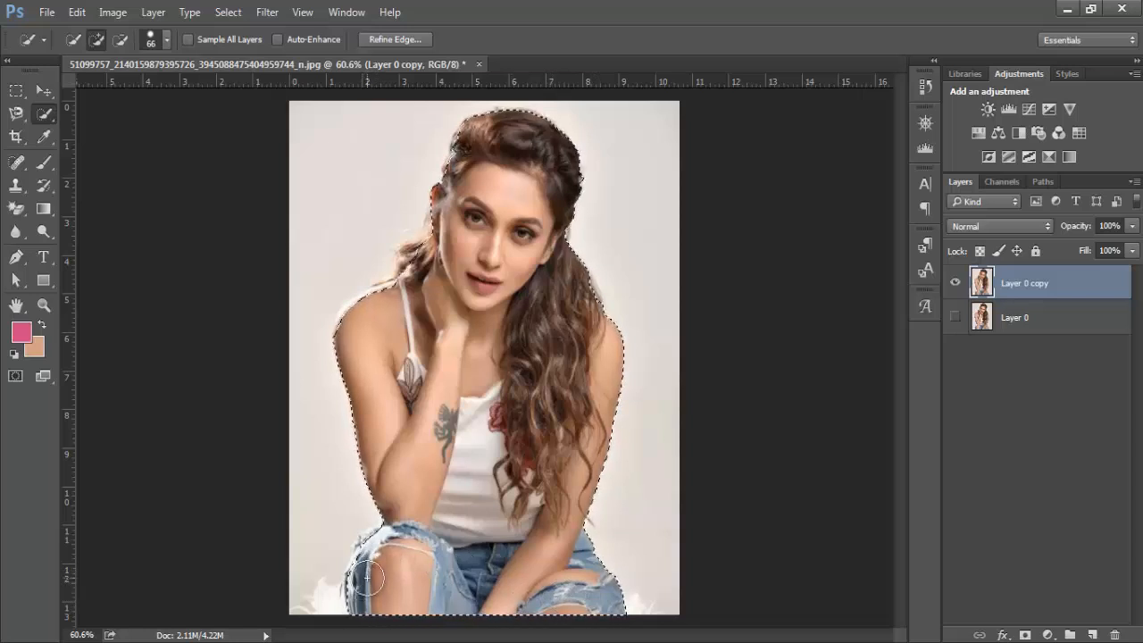
- Extend the selection to the outer edge of the ripped jeans at the raised knee on the image's left
{"action": "scroll", "coordinate": [366, 578], "scroll_direction": "up", "scroll_amount": 5}
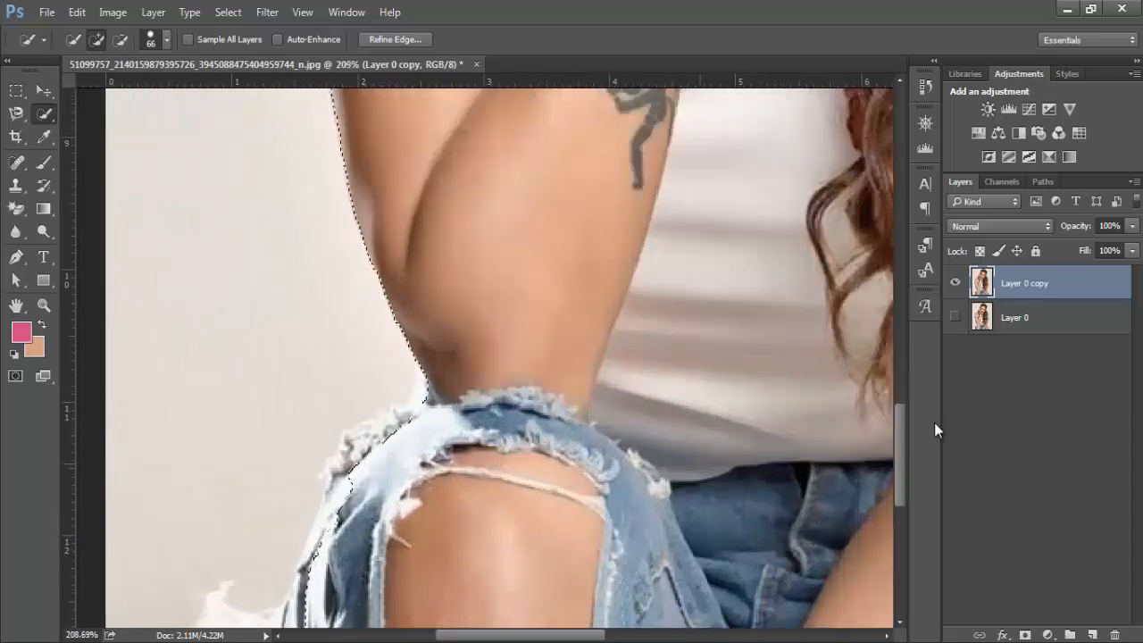
{"action": "left_click_drag", "start_coordinate": [903, 450], "coordinate": [901, 486]}
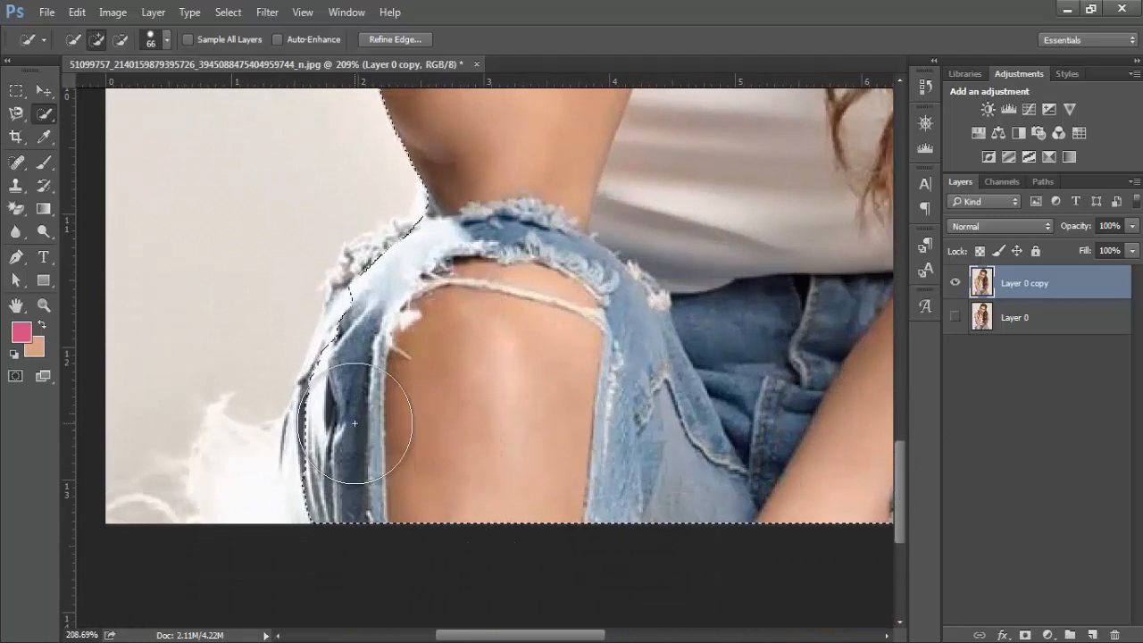
{"action": "left_click_drag", "start_coordinate": [354, 423], "coordinate": [363, 396]}
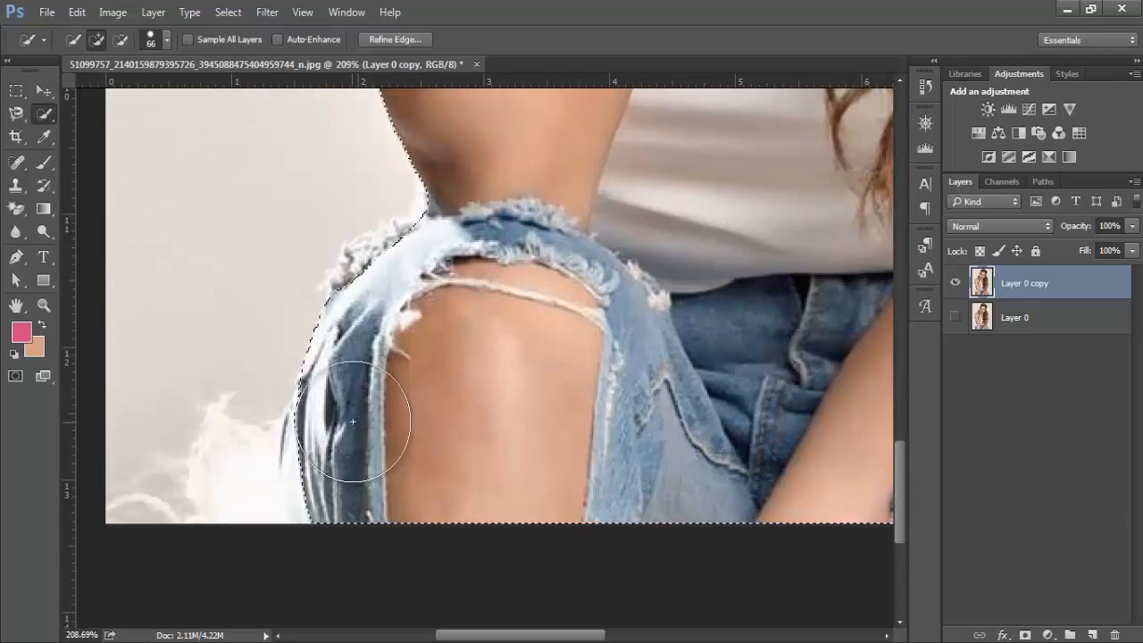
- Extend the selection over the bright outer edge of the bare shoulder on the image's left
{"action": "scroll", "coordinate": [517, 412], "scroll_direction": "up", "scroll_amount": 2}
{"action": "scroll", "coordinate": [517, 412], "scroll_direction": "up", "scroll_amount": 20}
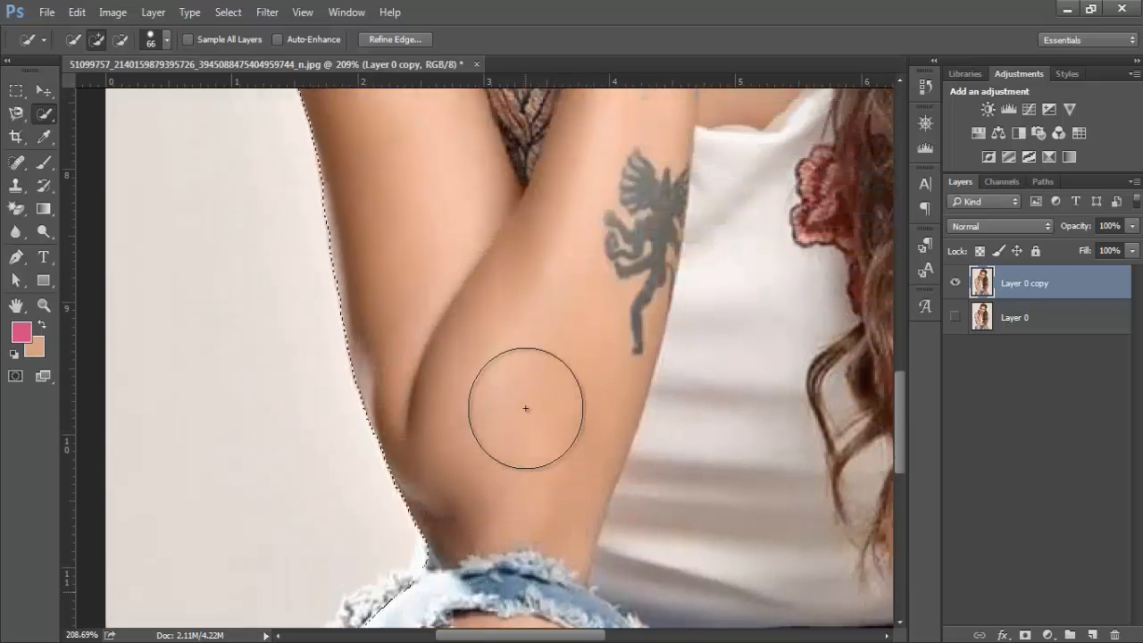
{"action": "scroll", "coordinate": [527, 409], "scroll_direction": "up", "scroll_amount": 10}
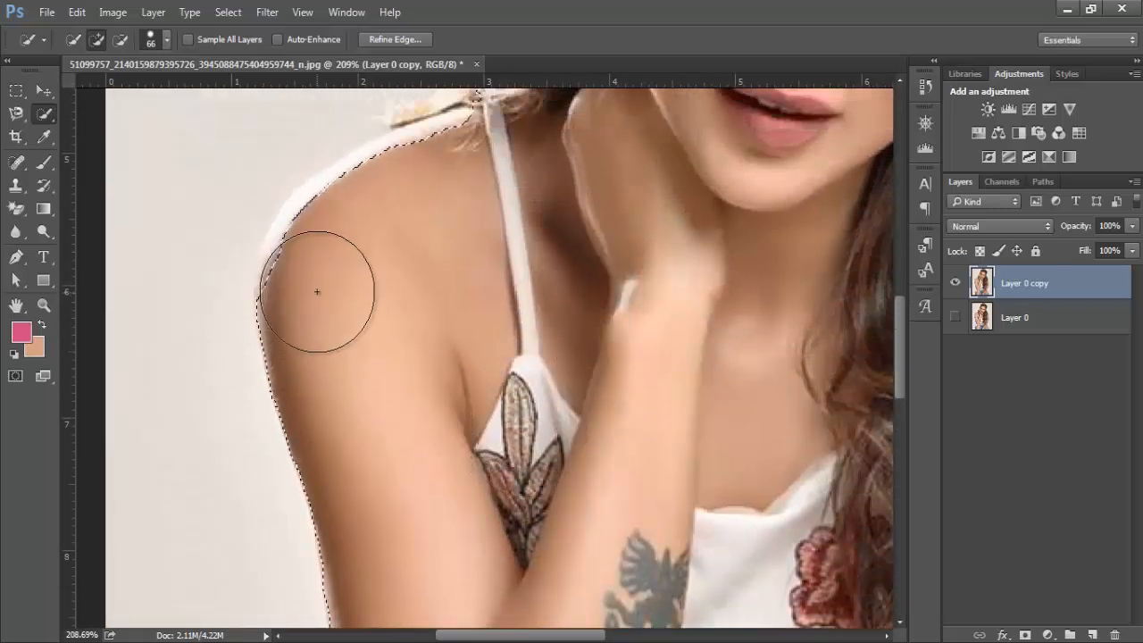
{"action": "mouse_move", "coordinate": [318, 298]}
{"action": "left_mouse_down"}
{"action": "mouse_move", "coordinate": [317, 257]}
{"action": "mouse_move", "coordinate": [322, 292]}
{"action": "mouse_move", "coordinate": [349, 236]}
{"action": "mouse_move", "coordinate": [383, 231]}
{"action": "mouse_move", "coordinate": [396, 204]}
{"action": "mouse_move", "coordinate": [462, 200]}
{"action": "left_mouse_up"}
- Add the loose hair between the shoulder and the ear on the image's left to the selection
{"action": "scroll", "coordinate": [506, 298], "scroll_direction": "up", "scroll_amount": 9}
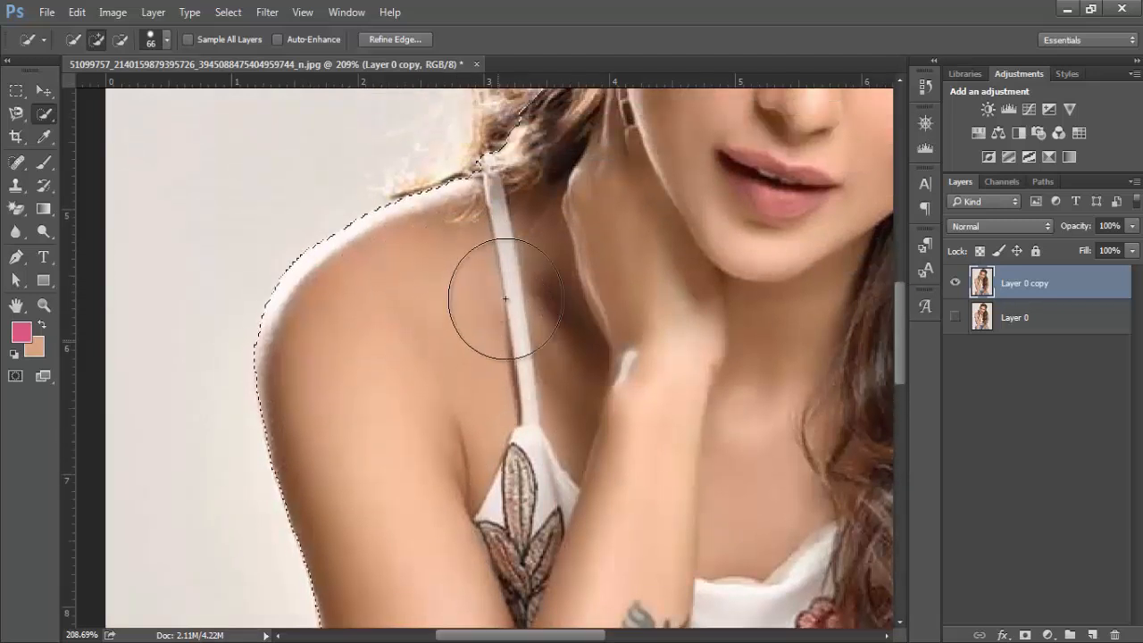
{"action": "scroll", "coordinate": [605, 396], "scroll_direction": "up", "scroll_amount": 6}
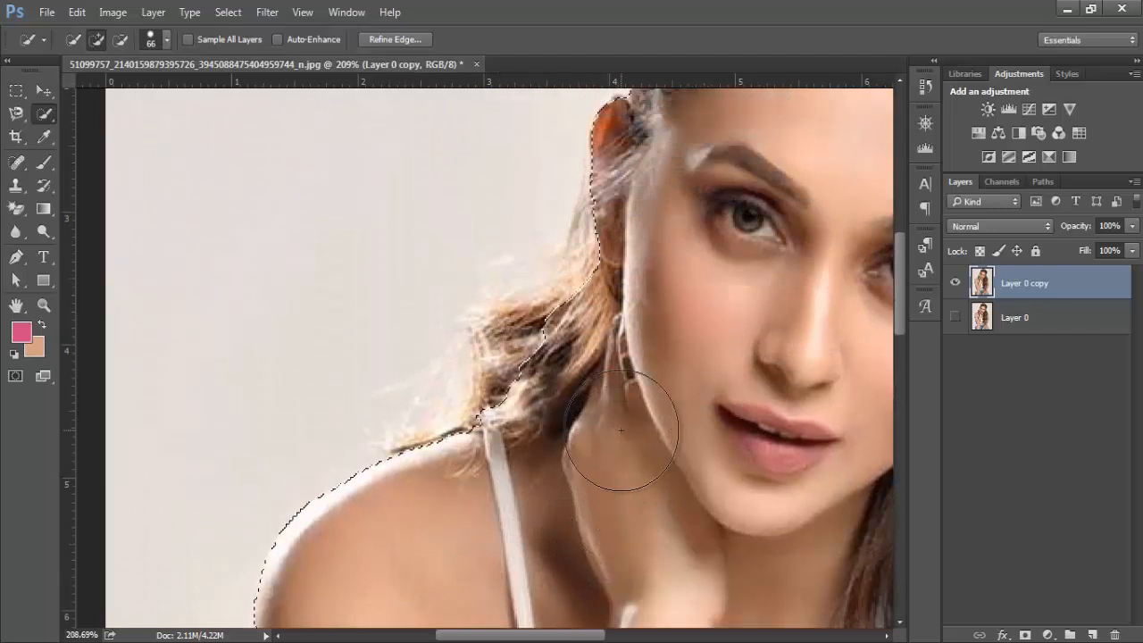
{"action": "mouse_move", "coordinate": [621, 431]}
{"action": "left_mouse_down"}
{"action": "mouse_move", "coordinate": [558, 393]}
{"action": "mouse_move", "coordinate": [549, 402]}
{"action": "mouse_move", "coordinate": [535, 363]}
{"action": "mouse_move", "coordinate": [554, 379]}
{"action": "mouse_move", "coordinate": [620, 352]}
{"action": "mouse_move", "coordinate": [617, 326]}
{"action": "mouse_move", "coordinate": [658, 276]}
{"action": "mouse_move", "coordinate": [637, 268]}
{"action": "mouse_move", "coordinate": [638, 227]}
{"action": "left_mouse_up"}
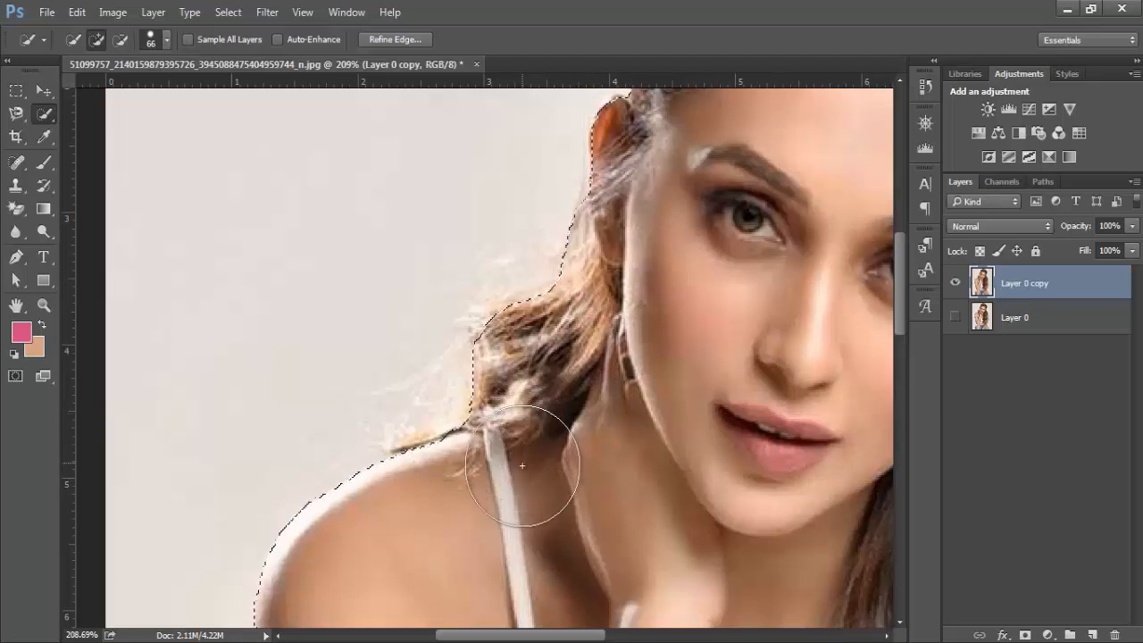
- Extend the selection around the ear and the hair edge above it on the image's left
{"action": "scroll", "coordinate": [603, 393], "scroll_direction": "up", "scroll_amount": 2}
{"action": "scroll", "coordinate": [604, 393], "scroll_direction": "up", "scroll_amount": 5}
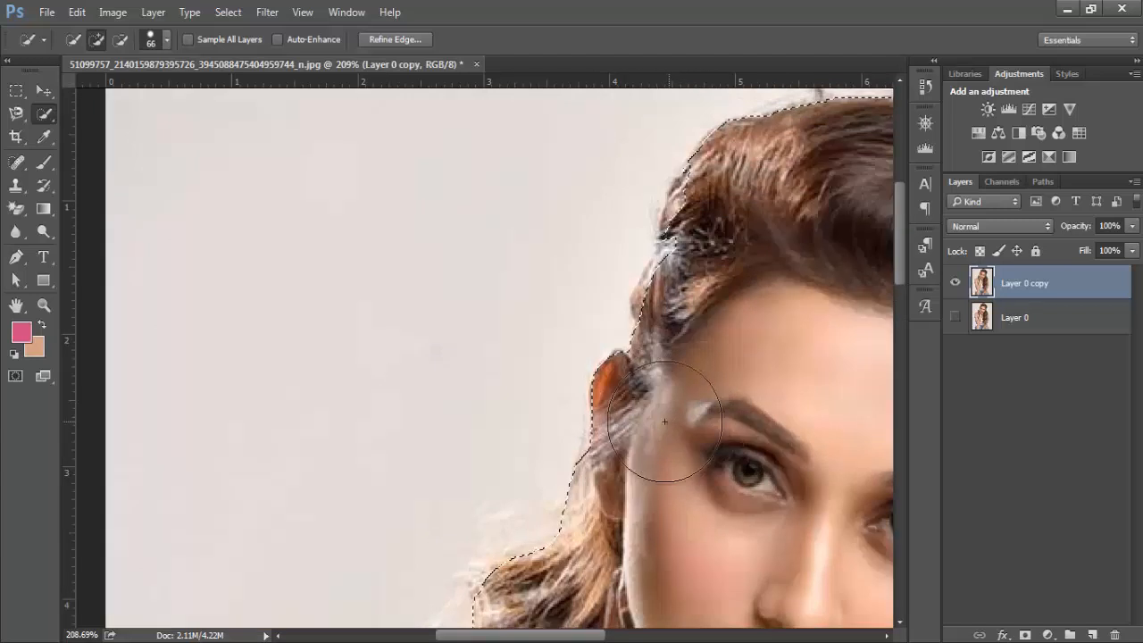
{"action": "scroll", "coordinate": [648, 403], "scroll_direction": "up", "scroll_amount": 3}
{"action": "scroll", "coordinate": [650, 412], "scroll_direction": "up", "scroll_amount": 2}
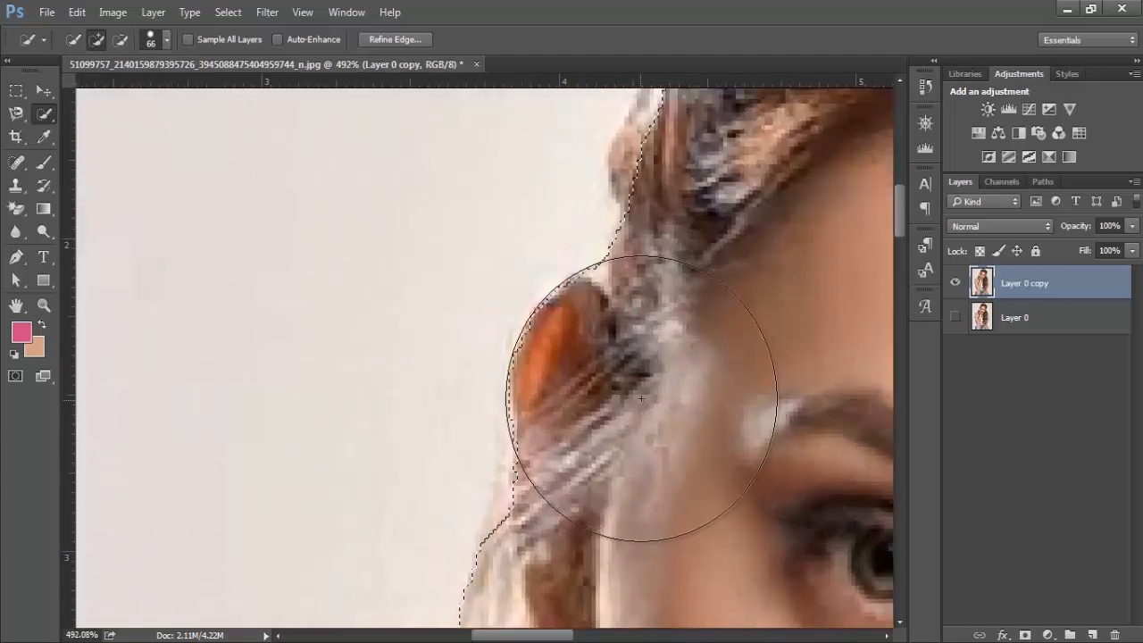
{"action": "left_click", "coordinate": [646, 395]}
{"action": "scroll", "coordinate": [689, 402], "scroll_direction": "up", "scroll_amount": 3}
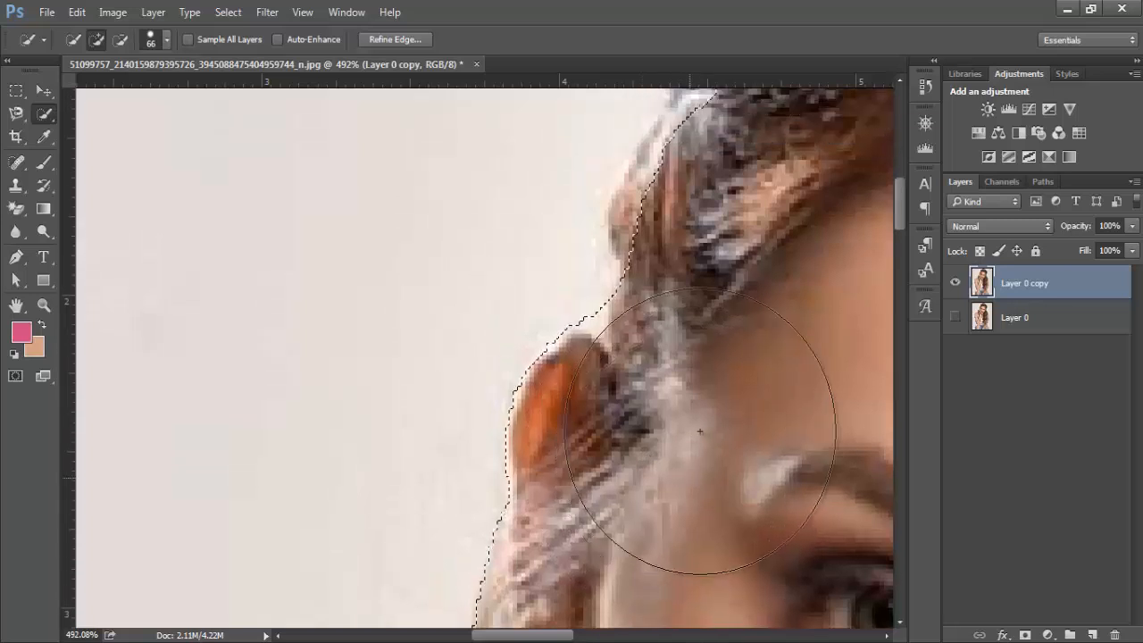
{"action": "scroll", "coordinate": [792, 401], "scroll_direction": "up", "scroll_amount": 3}
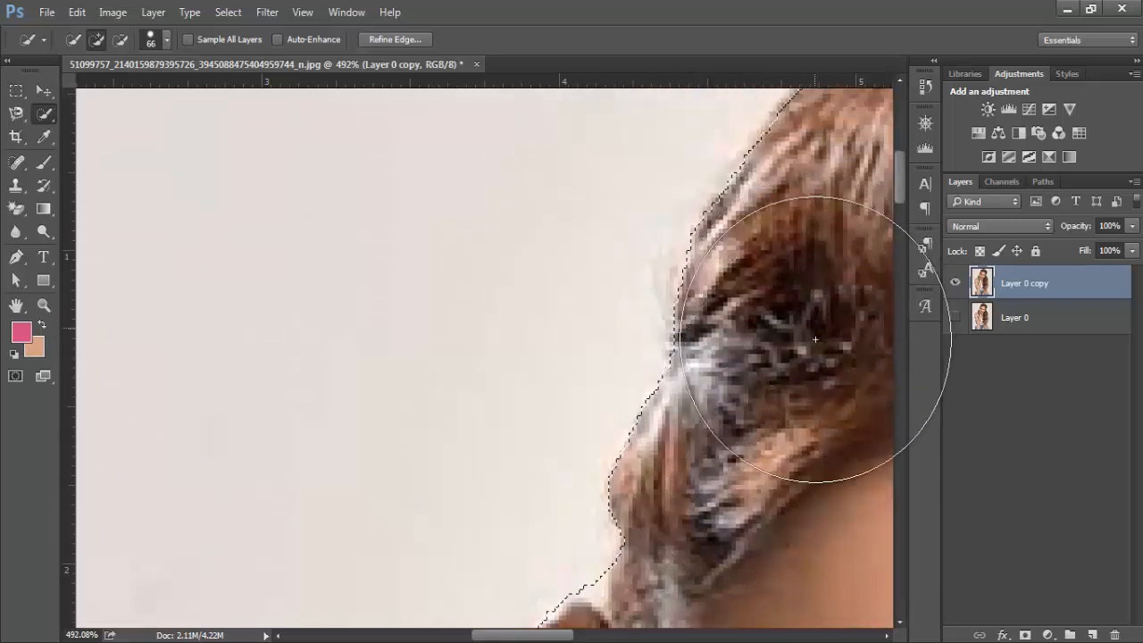
- Extend the selection over the long hair's outer edge above the shoulder on the image's right
{"action": "scroll", "coordinate": [798, 424], "scroll_direction": "down", "scroll_amount": 2}
{"action": "scroll", "coordinate": [798, 424], "scroll_direction": "down", "scroll_amount": 6}
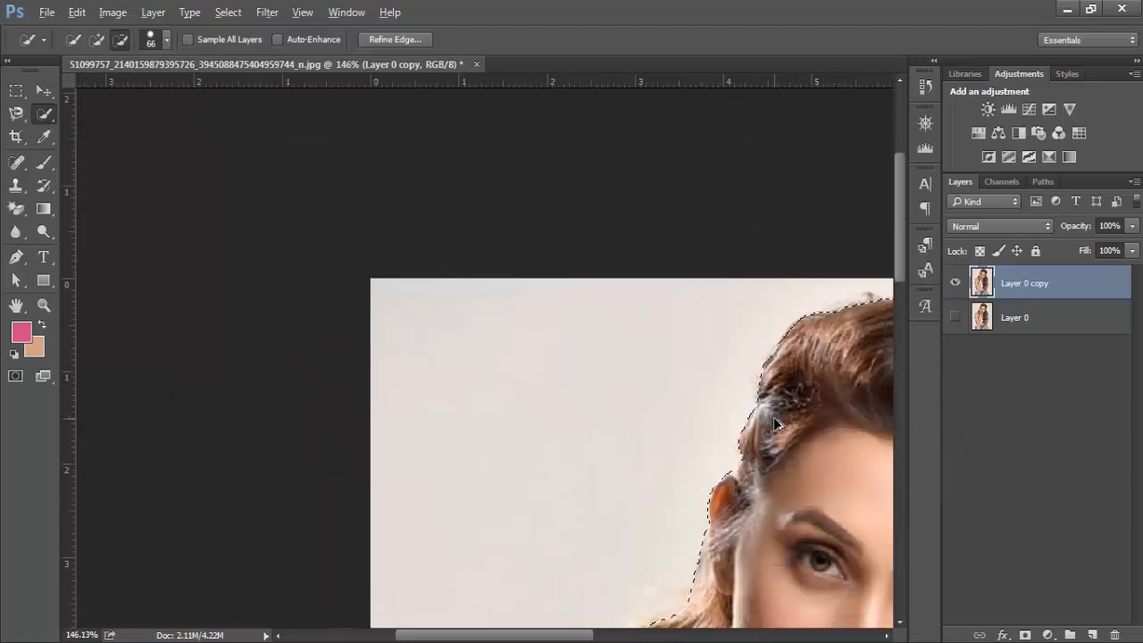
{"action": "scroll", "coordinate": [755, 408], "scroll_direction": "down", "scroll_amount": 2}
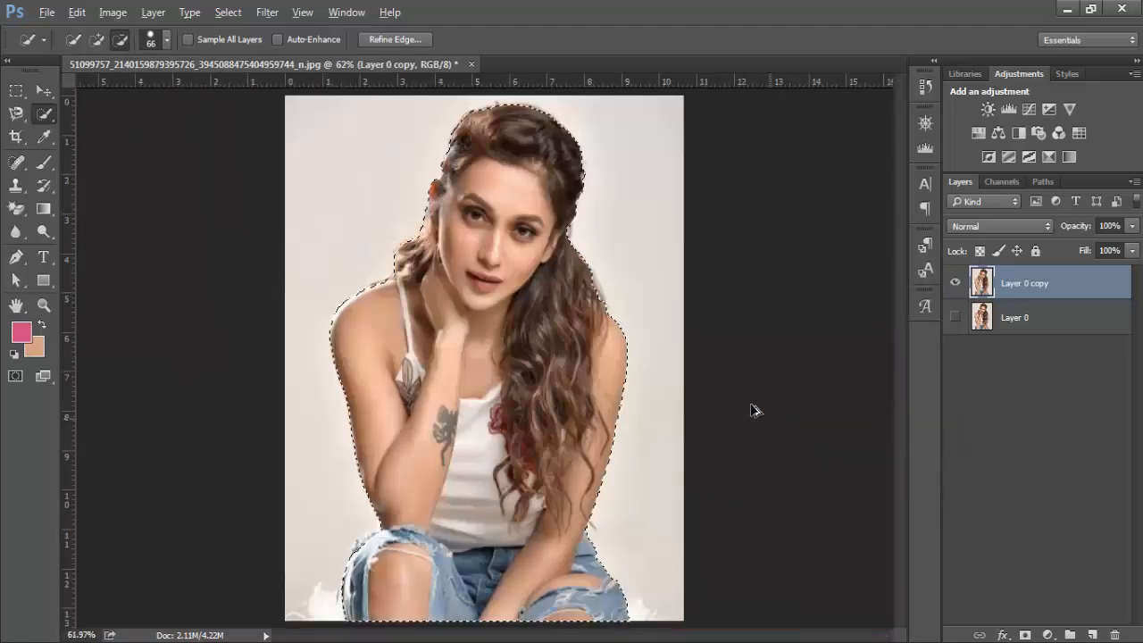
{"action": "scroll", "coordinate": [504, 125], "scroll_direction": "up", "scroll_amount": 1}
{"action": "scroll", "coordinate": [511, 119], "scroll_direction": "up", "scroll_amount": 4}
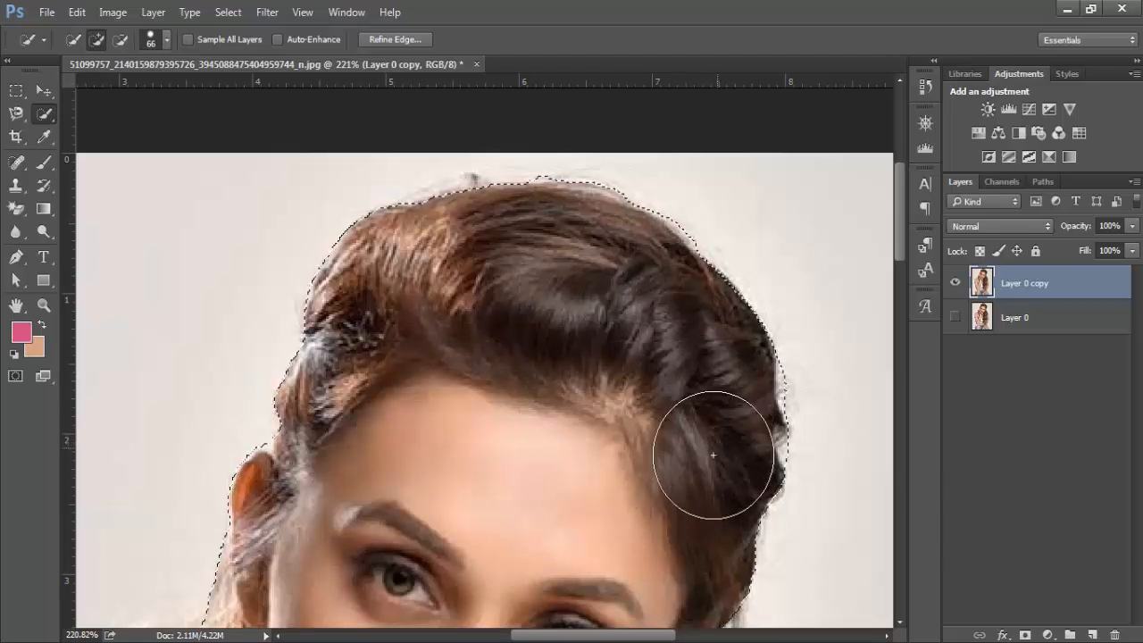
{"action": "scroll", "coordinate": [717, 439], "scroll_direction": "down", "scroll_amount": 4}
{"action": "scroll", "coordinate": [676, 451], "scroll_direction": "down", "scroll_amount": 8}
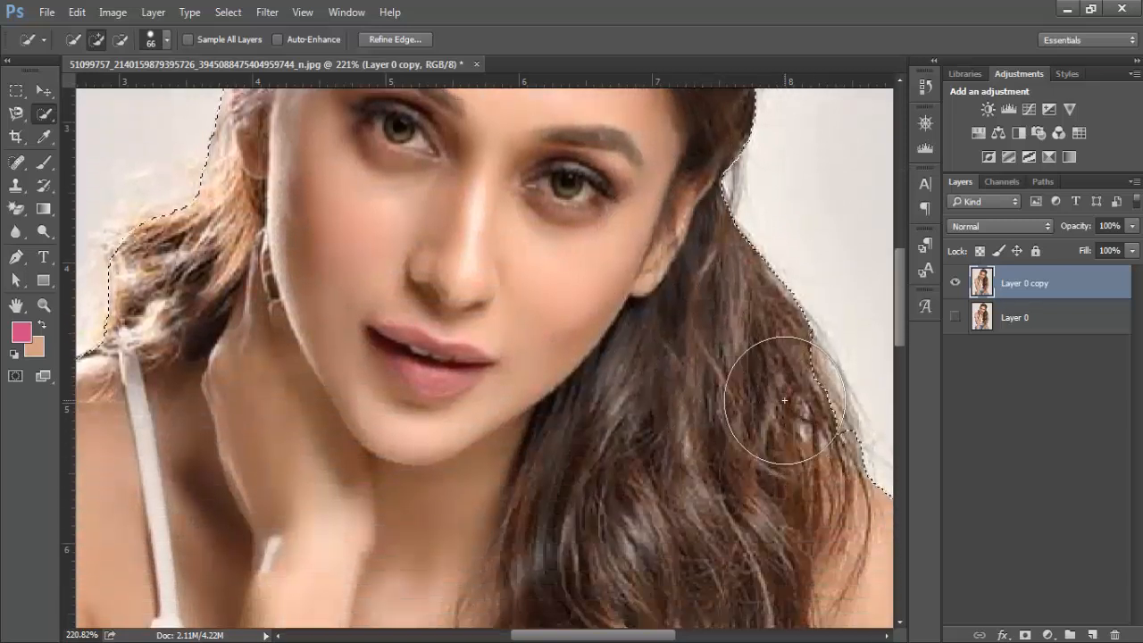
{"action": "scroll", "coordinate": [780, 471], "scroll_direction": "down", "scroll_amount": 3}
{"action": "scroll", "coordinate": [768, 482], "scroll_direction": "down", "scroll_amount": 4}
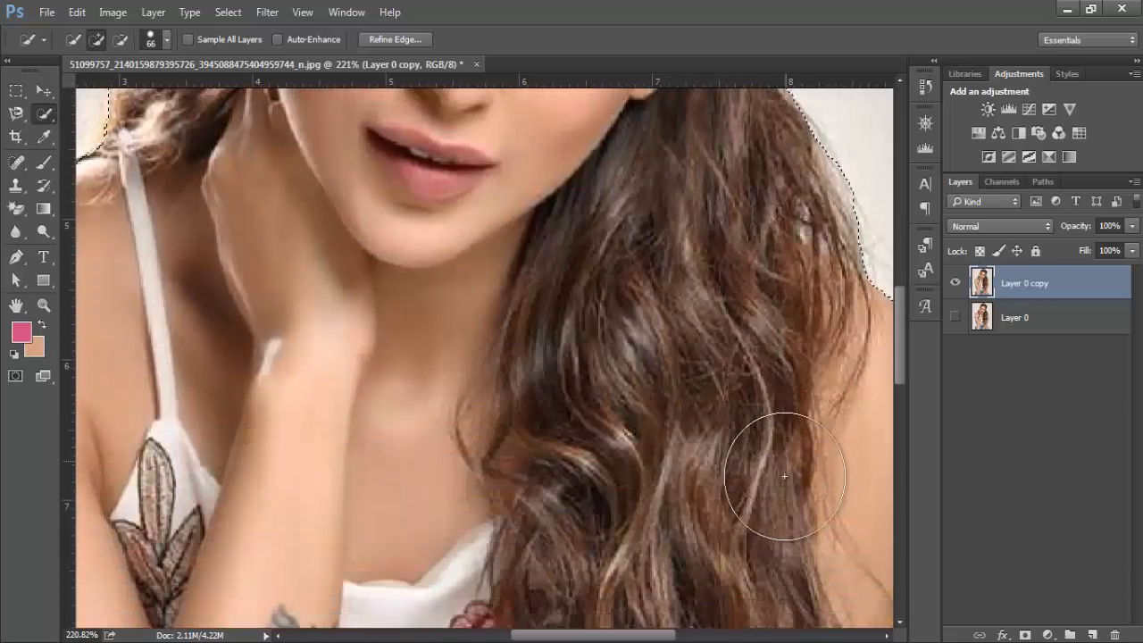
- Examine the selection outline along the arm and jeans on the image's right, as well as the whole figure
{"action": "left_click_drag", "start_coordinate": [661, 636], "coordinate": [697, 640]}
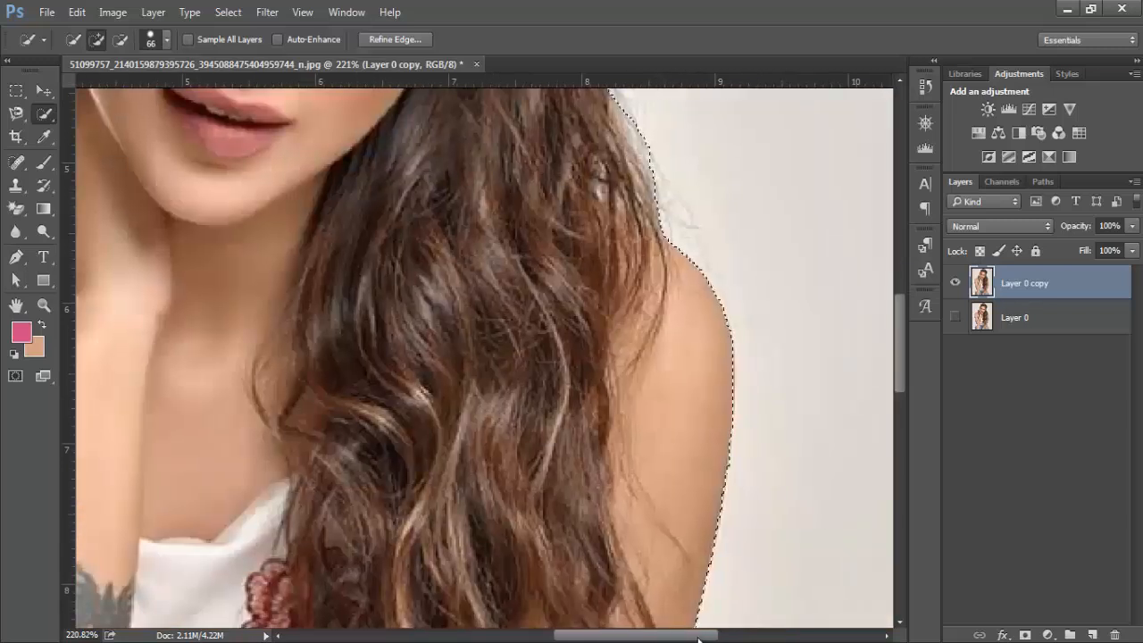
{"action": "scroll", "coordinate": [658, 434], "scroll_direction": "down", "scroll_amount": 9}
{"action": "scroll", "coordinate": [631, 435], "scroll_direction": "down", "scroll_amount": 10}
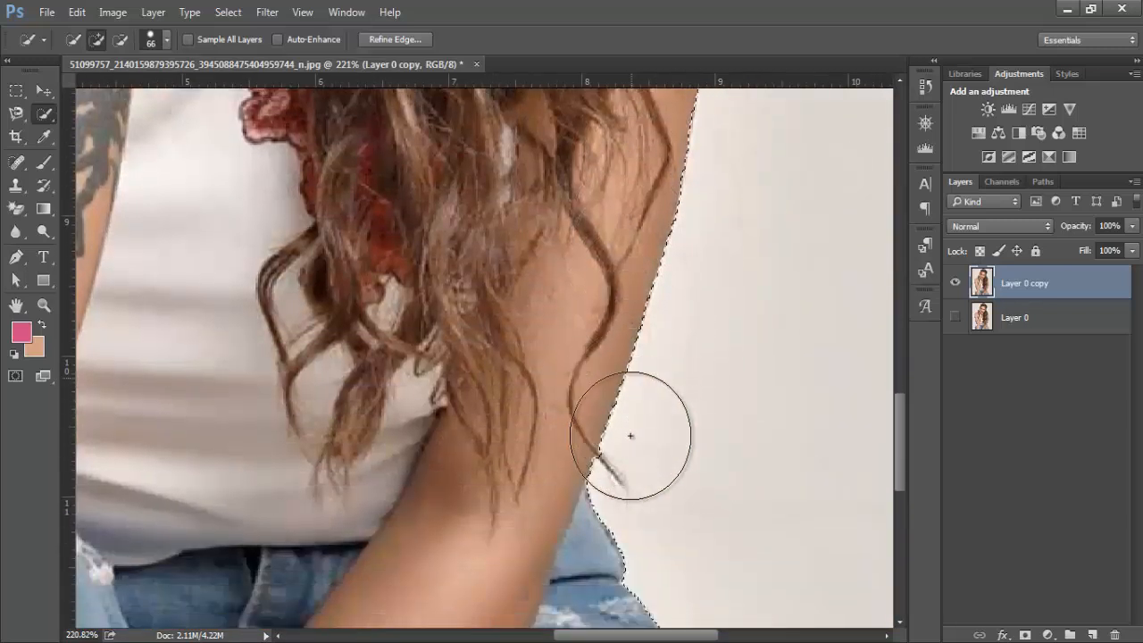
{"action": "scroll", "coordinate": [635, 443], "scroll_direction": "down", "scroll_amount": 1}
{"action": "scroll", "coordinate": [634, 442], "scroll_direction": "down", "scroll_amount": 1}
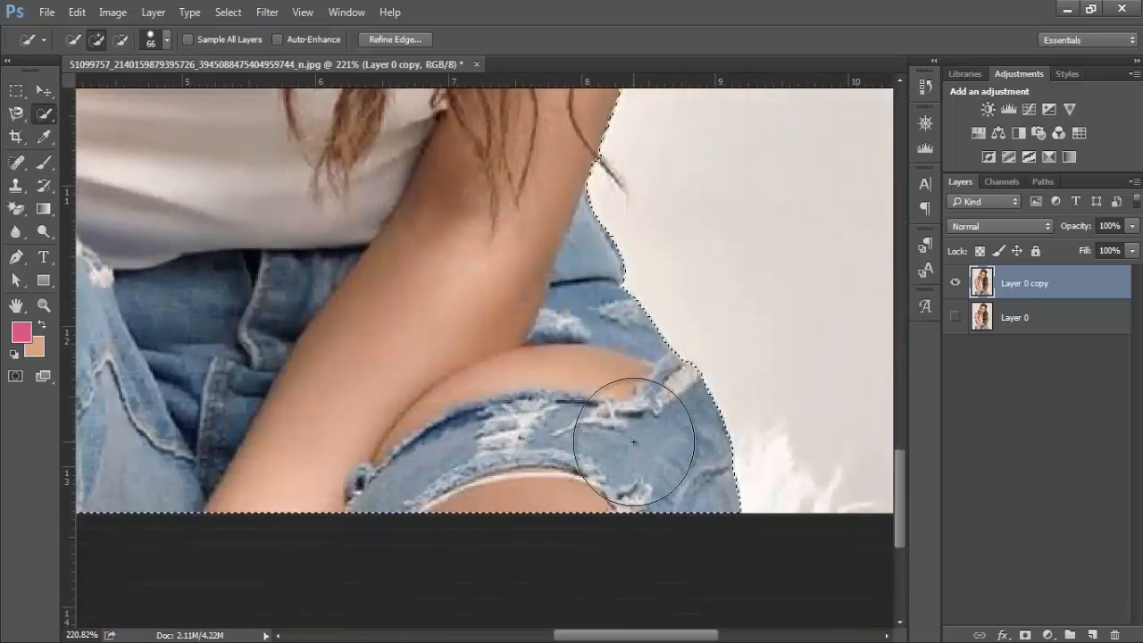
{"action": "scroll", "coordinate": [548, 408], "scroll_direction": "down", "scroll_amount": 6}
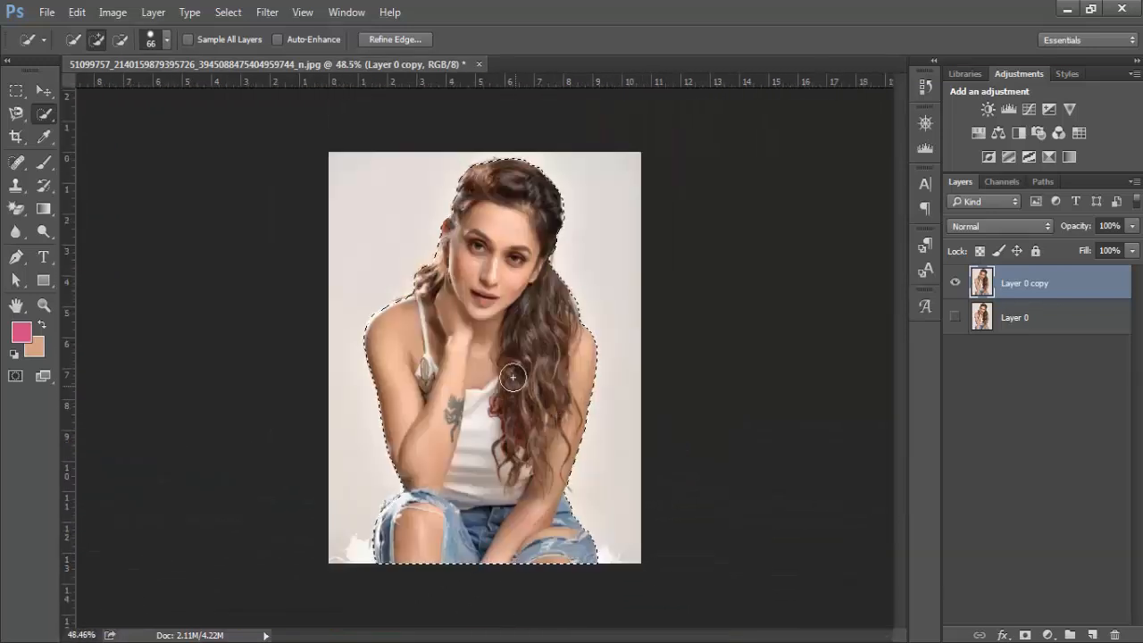
{"action": "scroll", "coordinate": [510, 380], "scroll_direction": "up", "scroll_amount": 1}
{"action": "scroll", "coordinate": [510, 379], "scroll_direction": "up", "scroll_amount": 1}
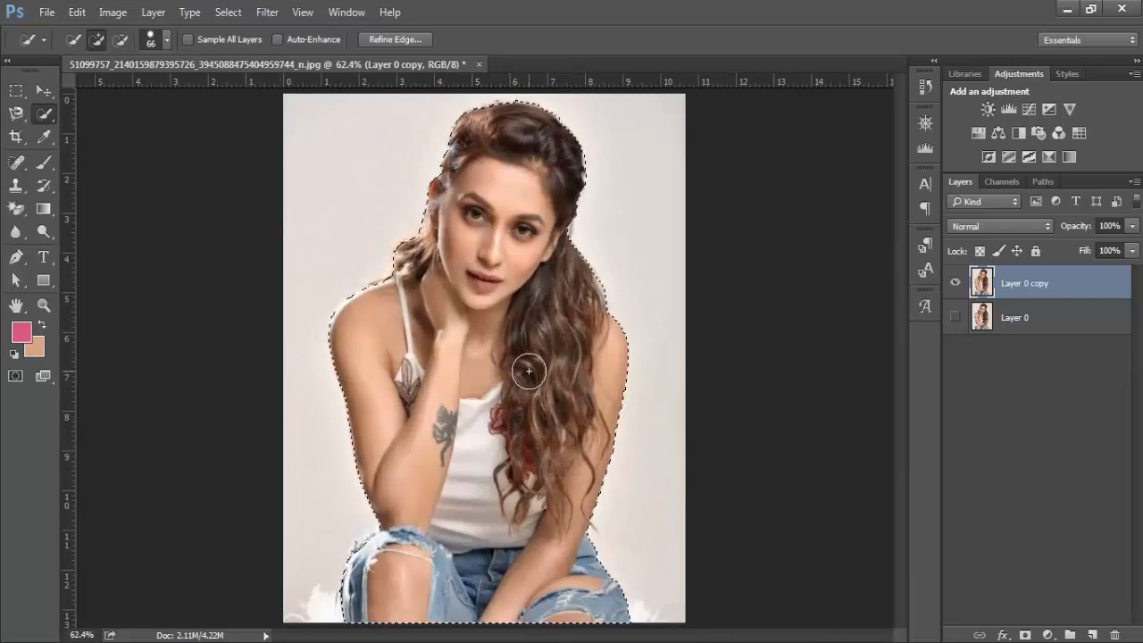
- Copy the selected woman to a new layer and hide Layer 0 copy so that only the cutout shows
{"action": "left_click", "coordinate": [43, 91]}
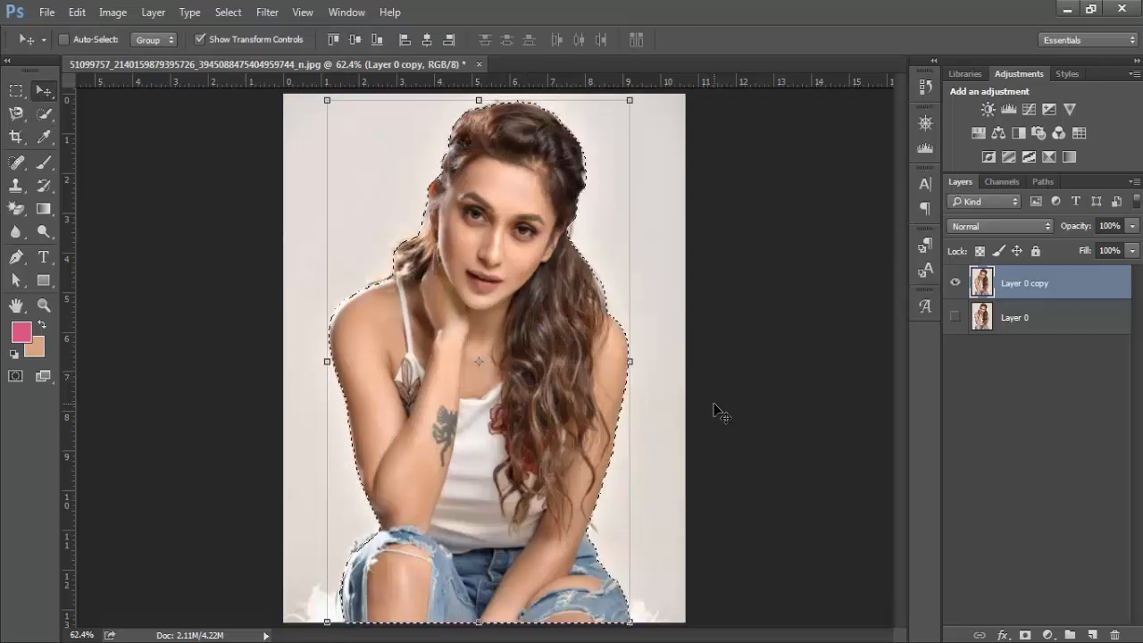
{"action": "key", "text": "ctrl+j"}
{"action": "left_click", "coordinate": [956, 318]}
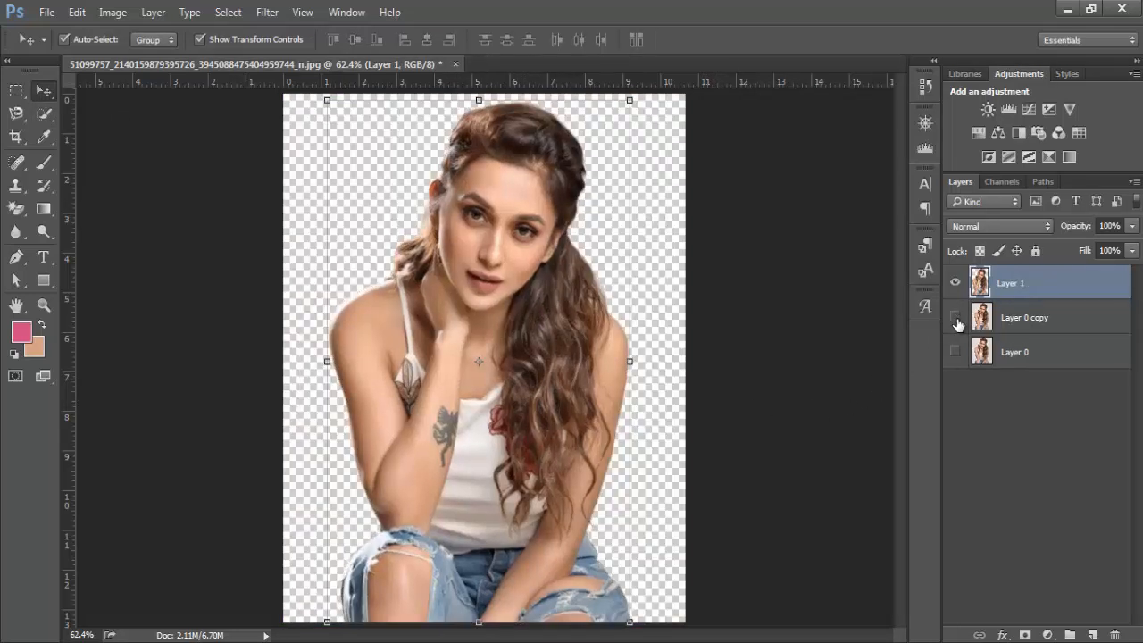
{"action": "left_click", "coordinate": [16, 91]}
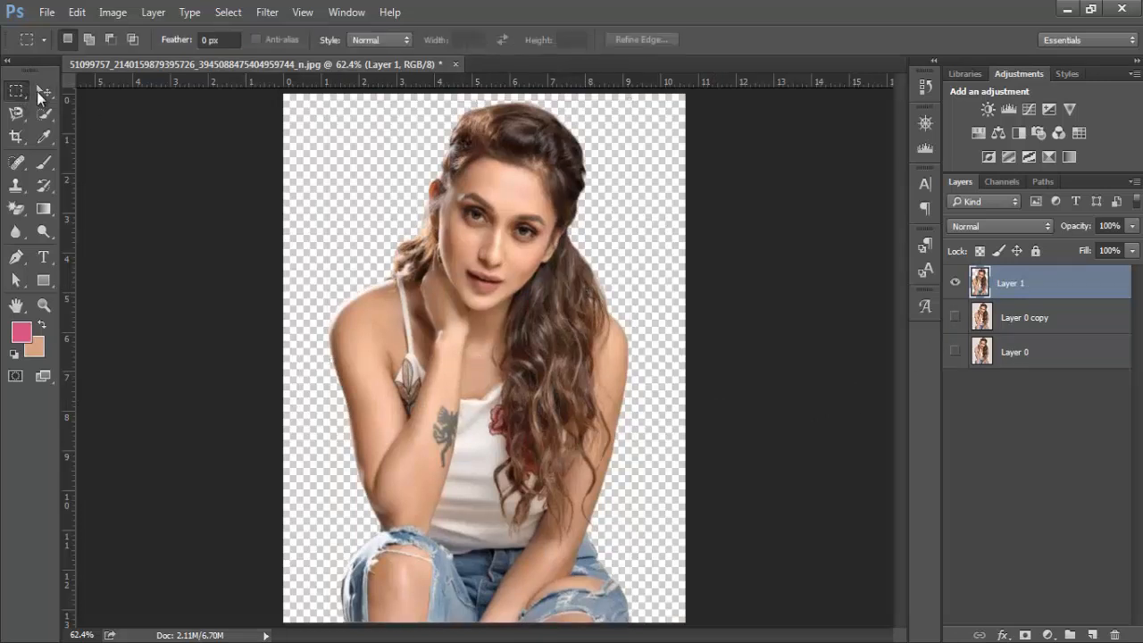
{"action": "left_click", "coordinate": [42, 90]}
{"action": "left_click", "coordinate": [370, 201]}
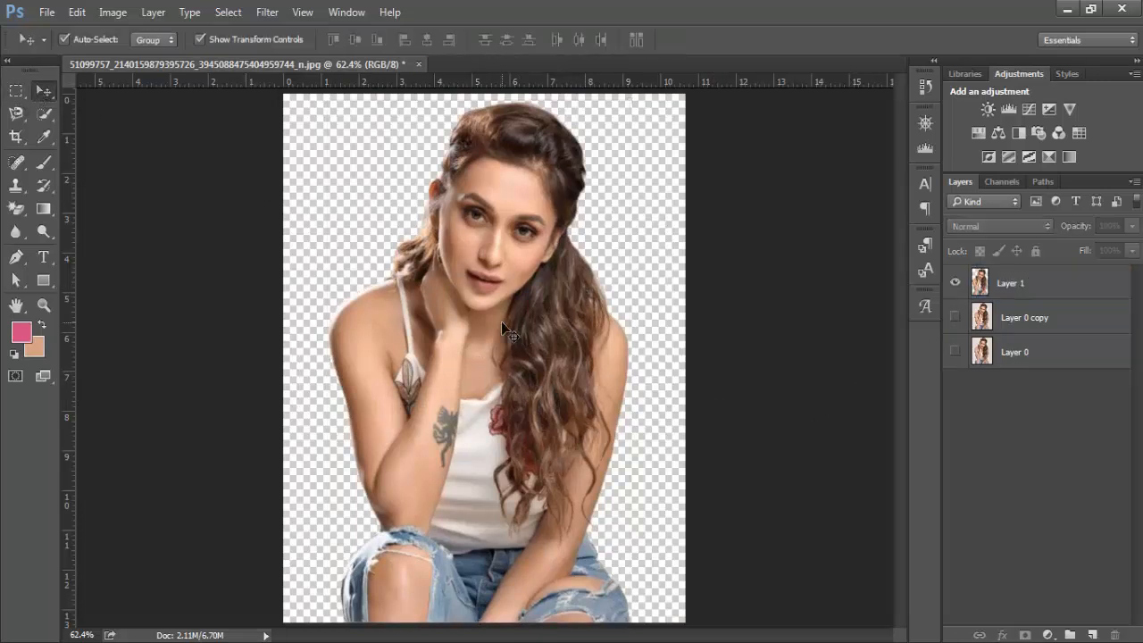
- Start setting up a new document
{"action": "left_click", "coordinate": [47, 12]}
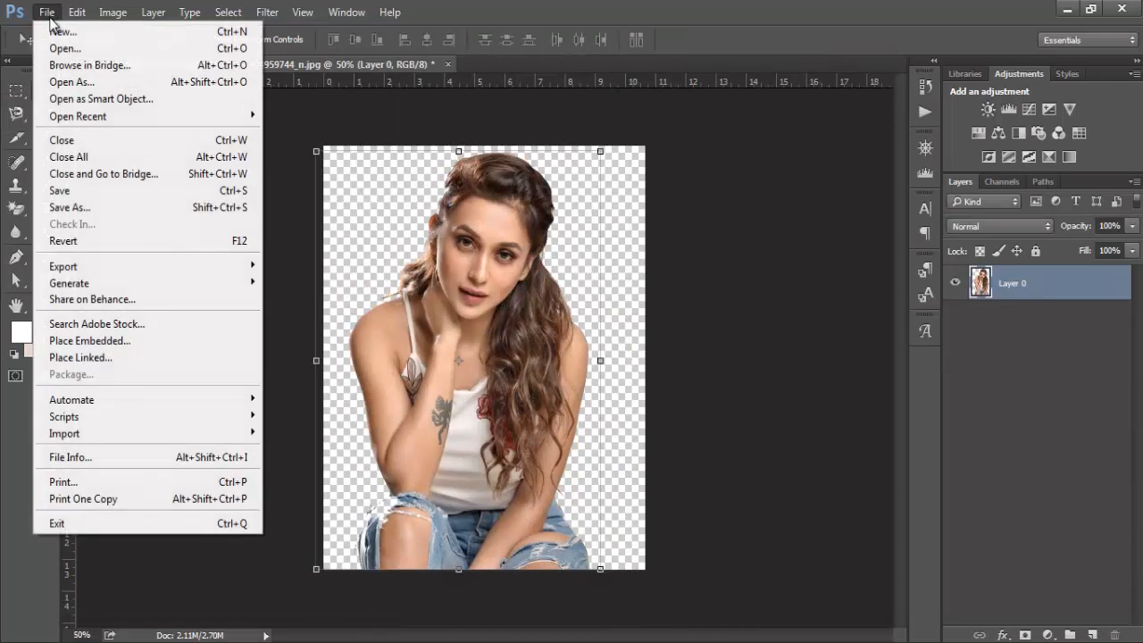
{"action": "left_click", "coordinate": [71, 34]}
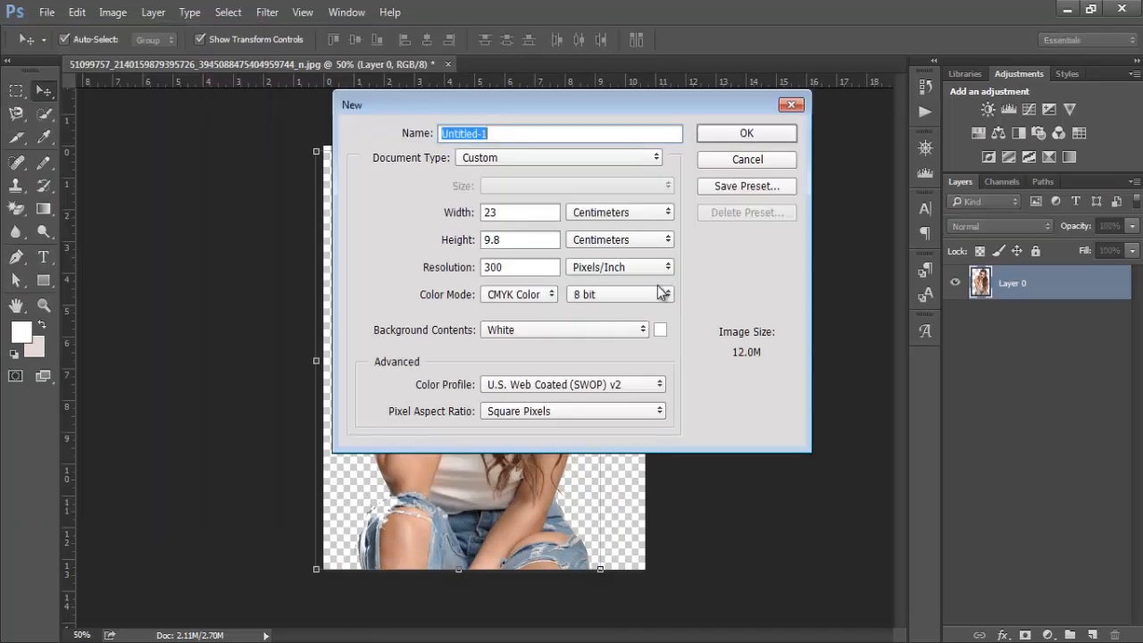
- Try to set the new document's width to .8 with pixels as the unit
{"action": "left_click", "coordinate": [657, 213]}
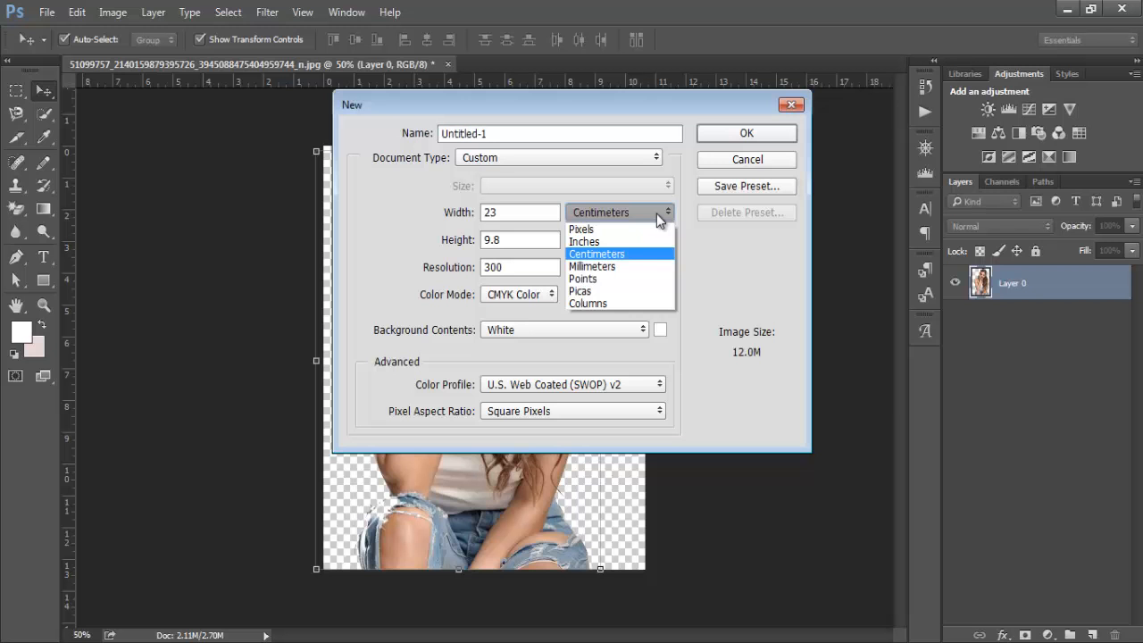
{"action": "left_click", "coordinate": [625, 229]}
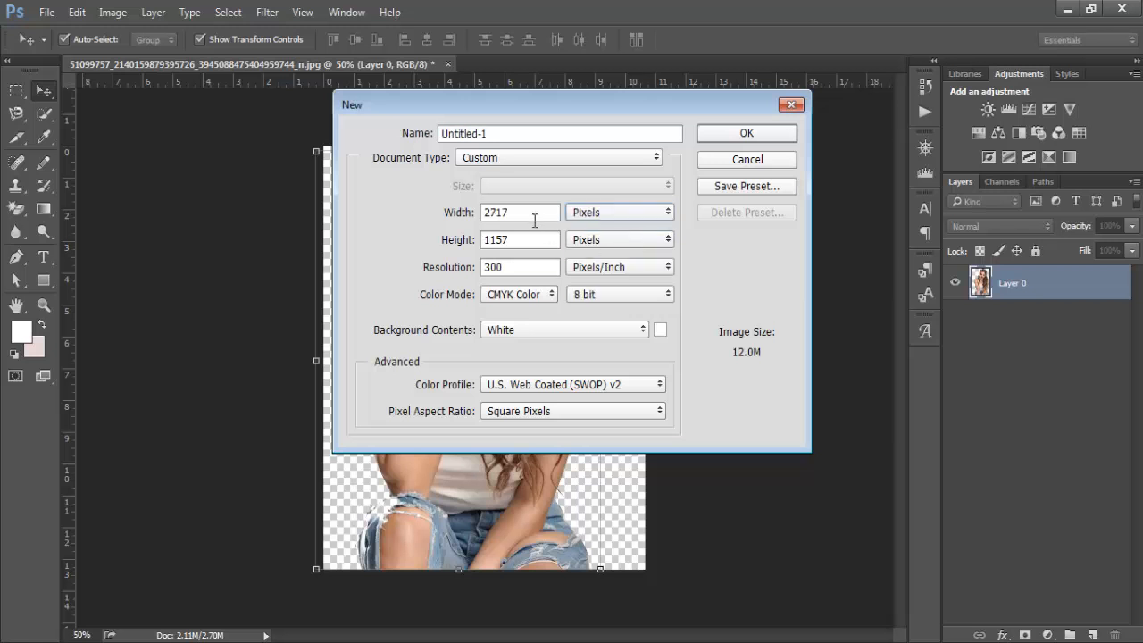
{"action": "type", "text": ".8"}
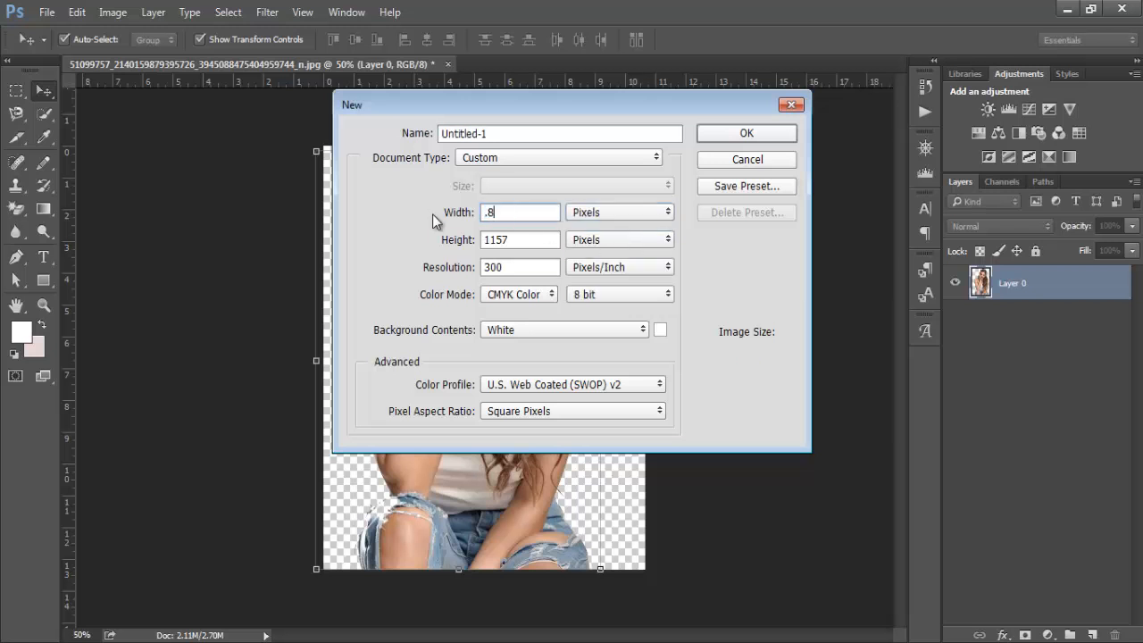
{"action": "key", "text": "Tab"}
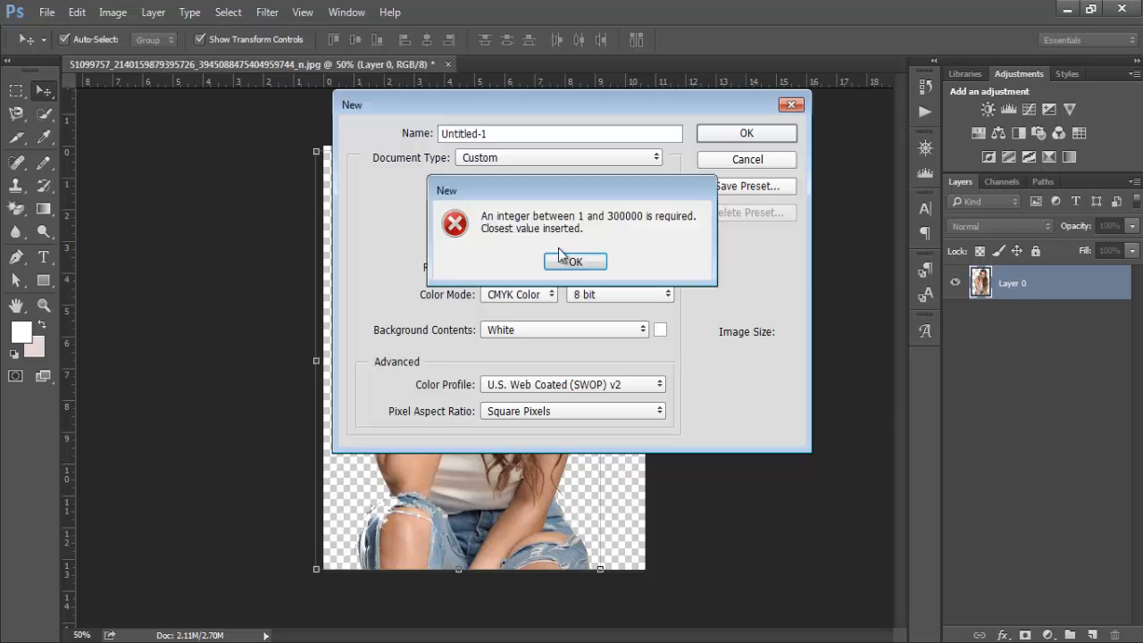
{"action": "left_click", "coordinate": [575, 262]}
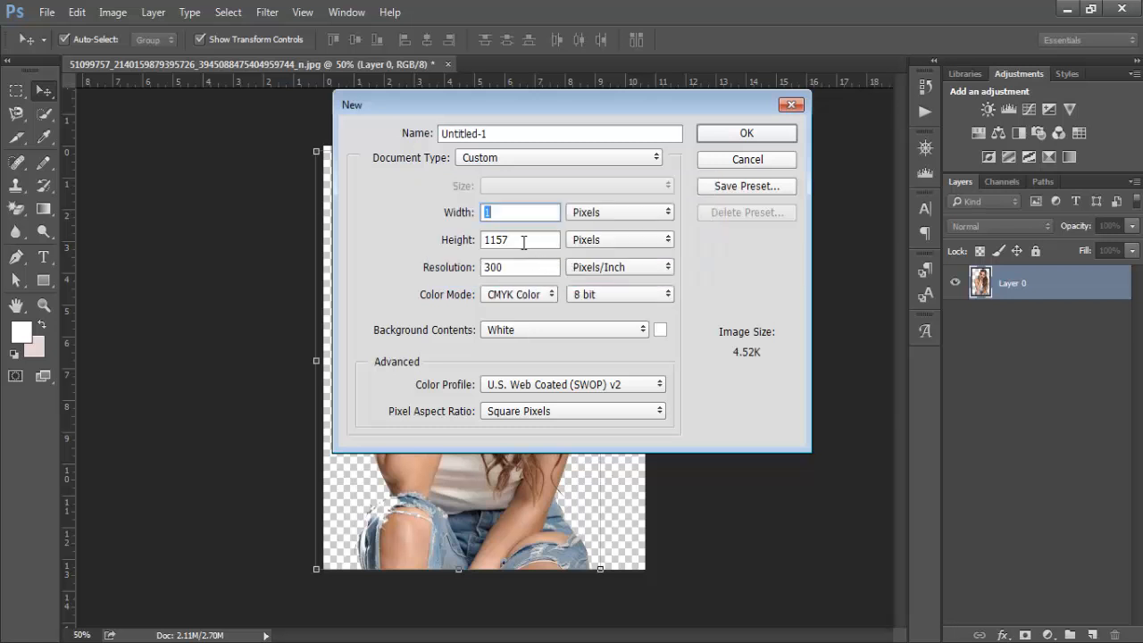
- Create the document in inches, .8 wide and 1 high, at 300 pixels/inch in CMYK Color with white background contents
{"action": "left_click", "coordinate": [615, 214]}
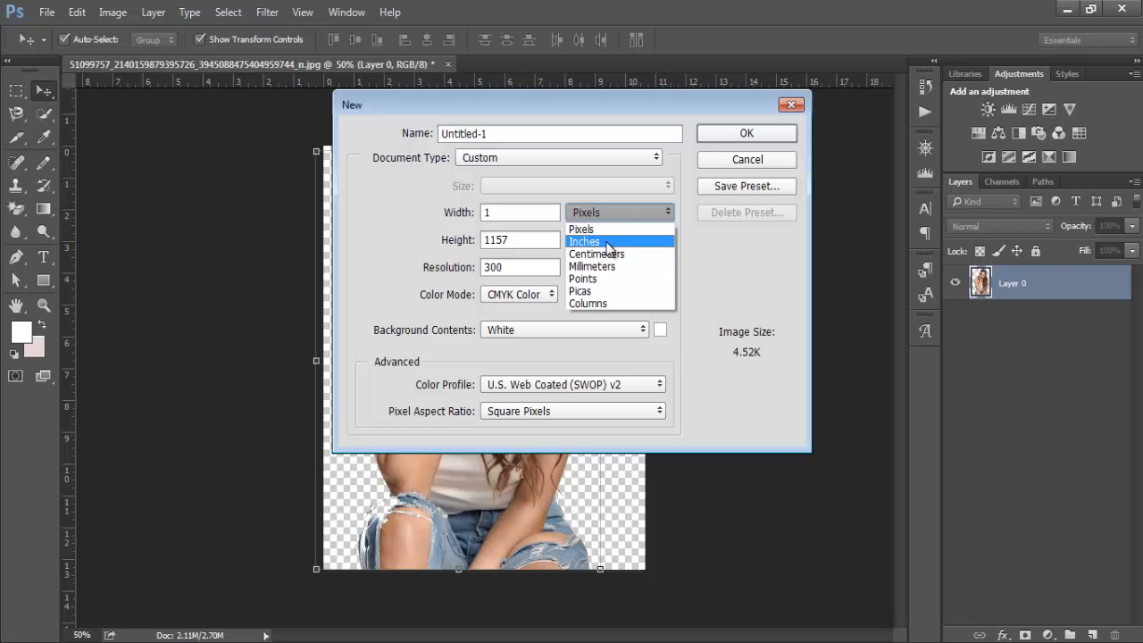
{"action": "left_click", "coordinate": [608, 246]}
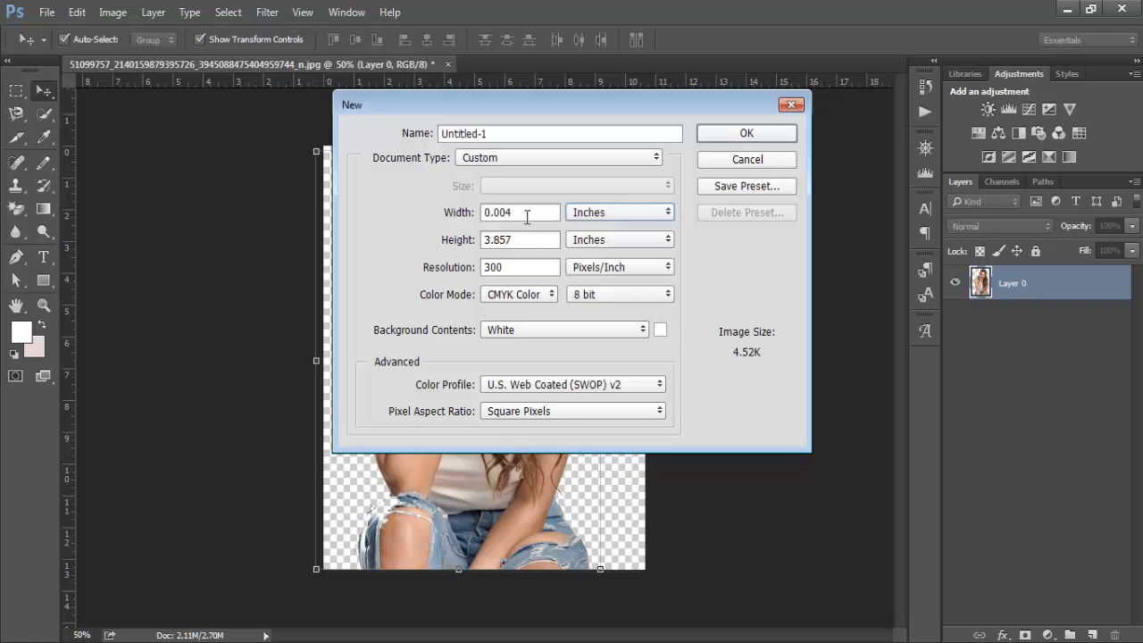
{"action": "type", "text": "8"}
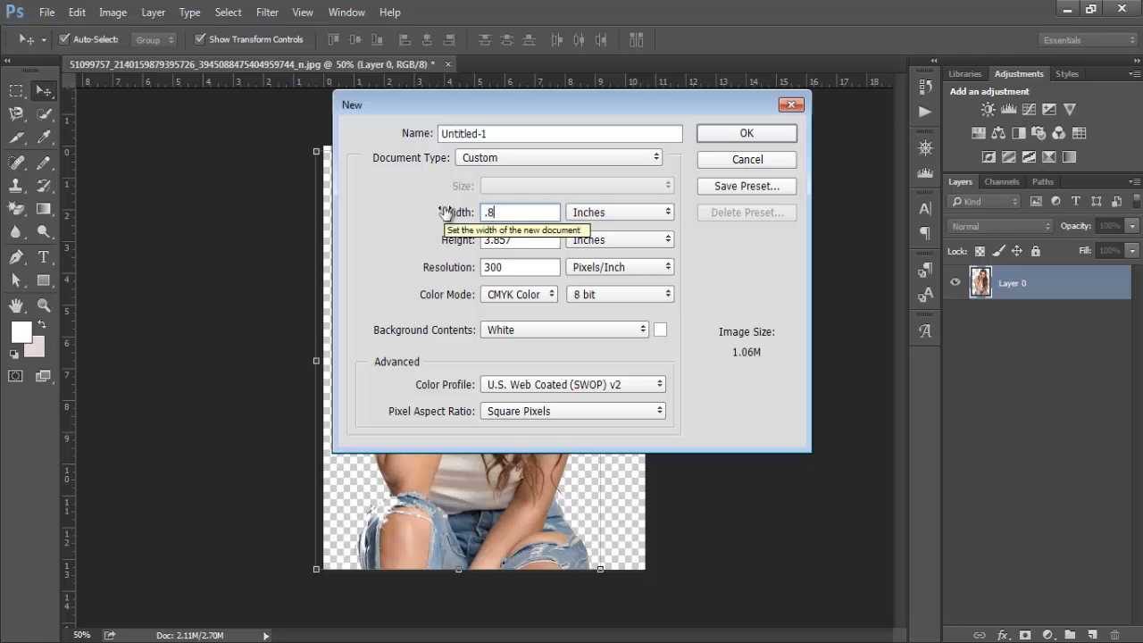
{"action": "key", "text": "Tab"}
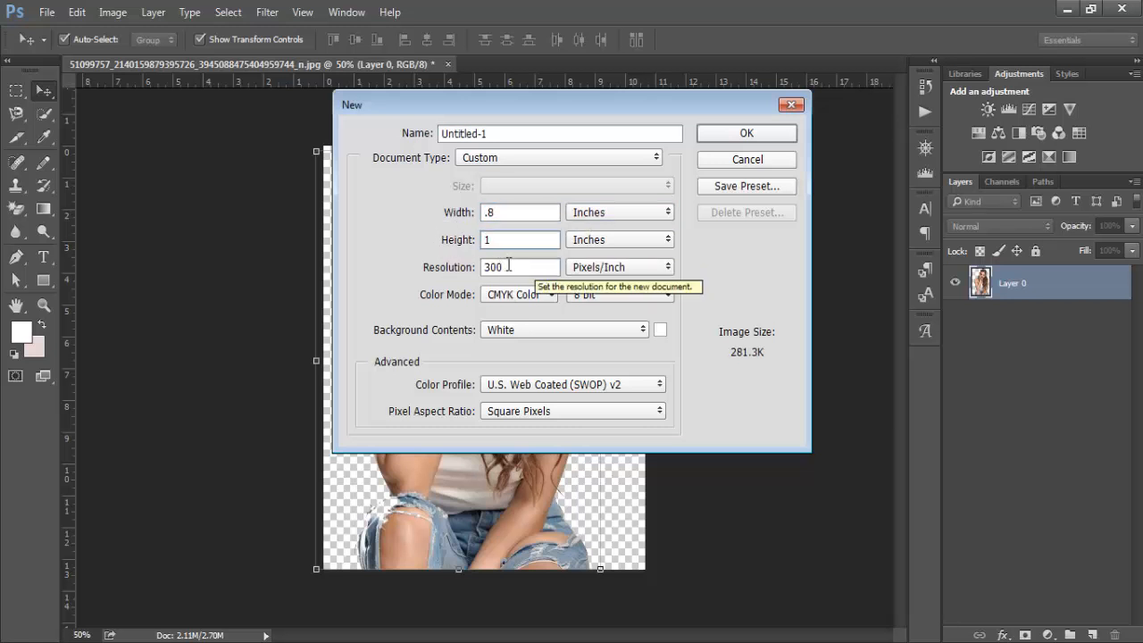
{"action": "left_click", "coordinate": [508, 265]}
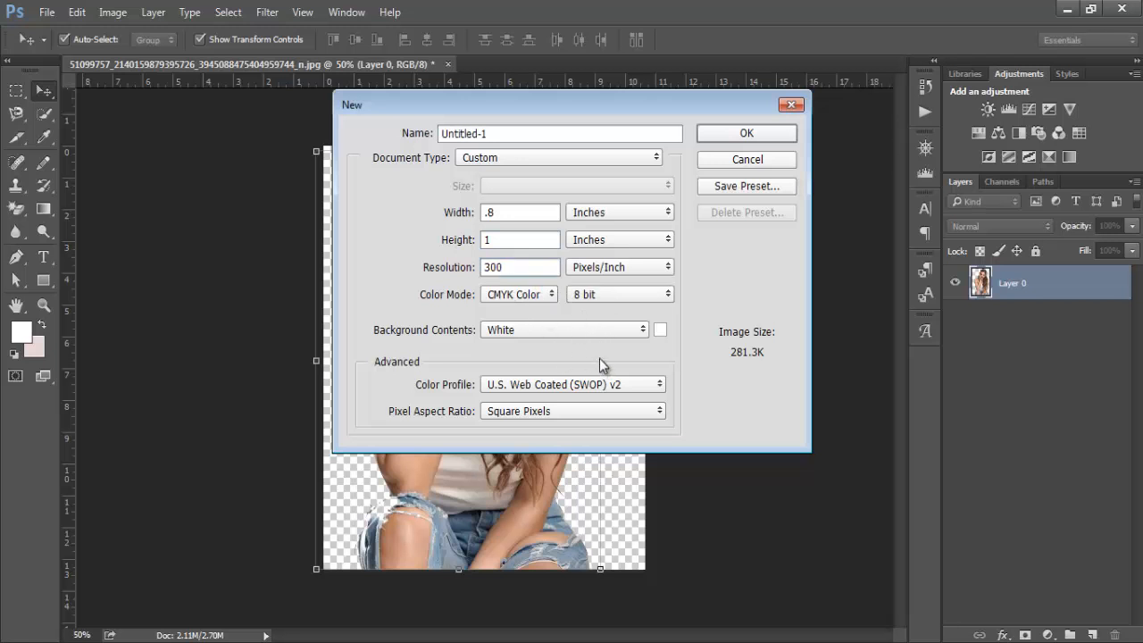
{"action": "left_click", "coordinate": [746, 134]}
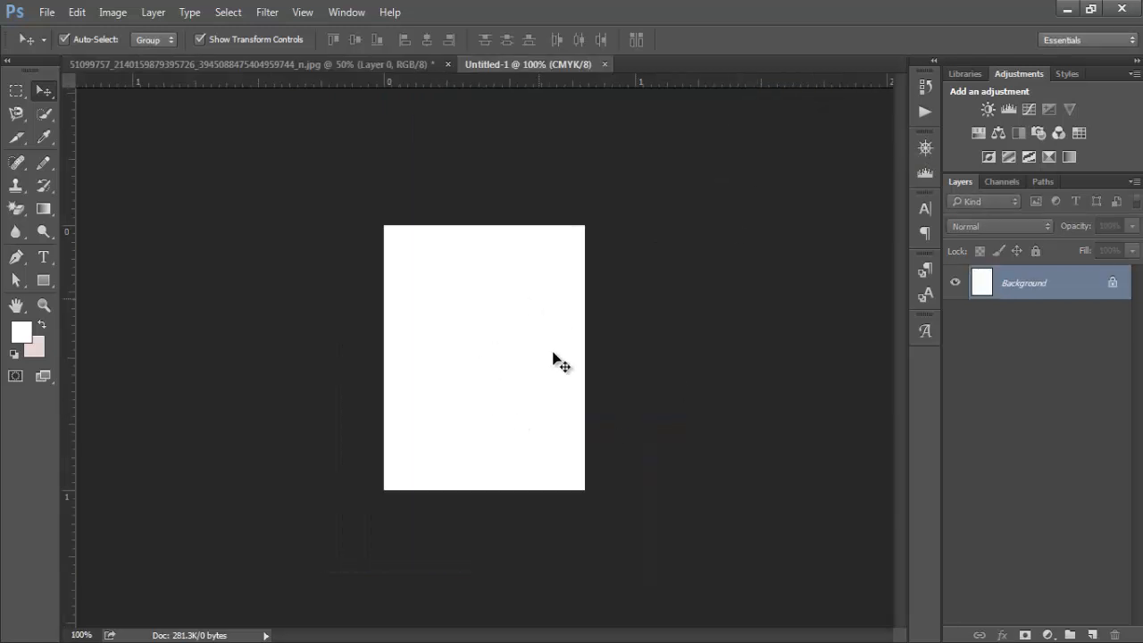
- Bring the woman's cutout from the portrait image into the Untitled-1 document
{"action": "left_click", "coordinate": [268, 62]}
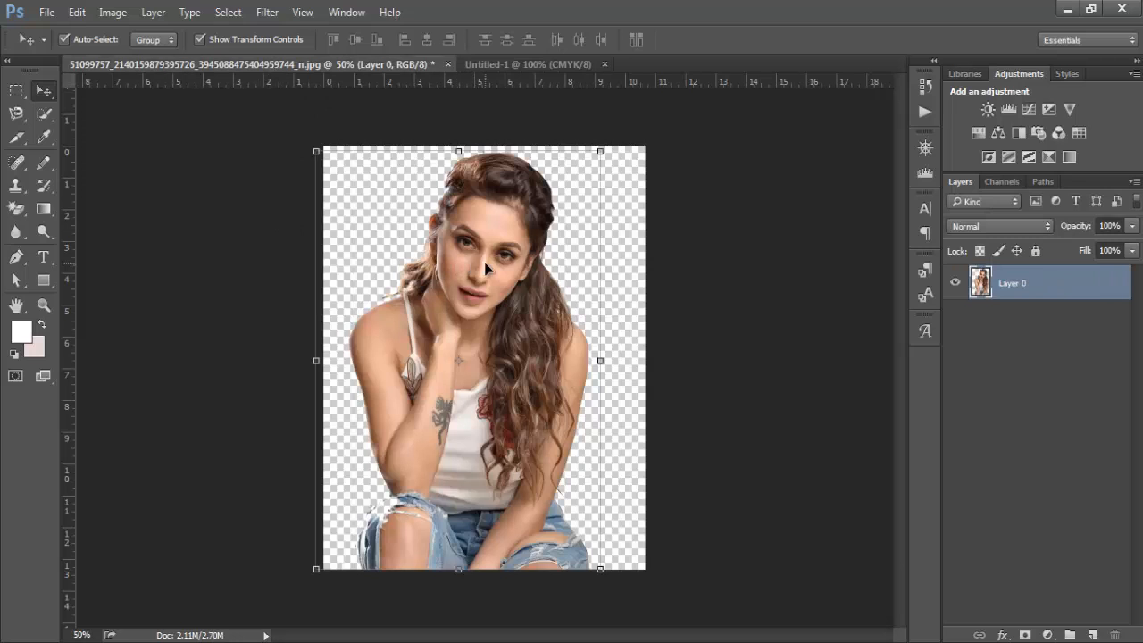
{"action": "left_click_drag", "start_coordinate": [491, 260], "coordinate": [519, 329]}
{"action": "scroll", "coordinate": [491, 373], "scroll_direction": "down", "scroll_amount": 3}
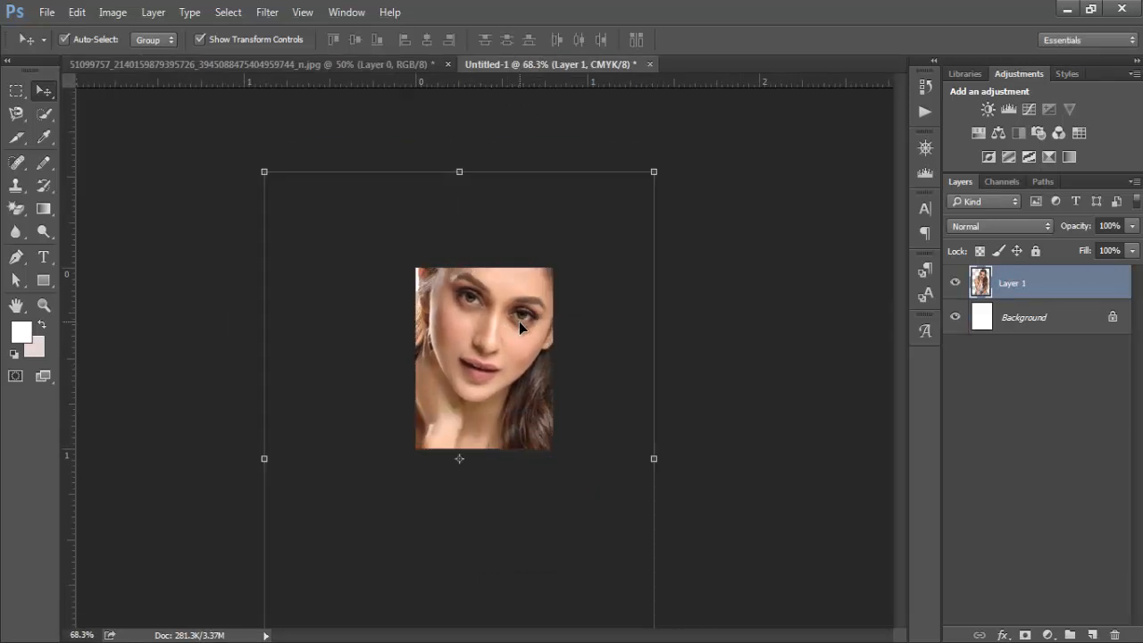
- Scale the cutout down to about 33% width and 35.5% height and position it on the white canvas
{"action": "left_click", "coordinate": [653, 172]}
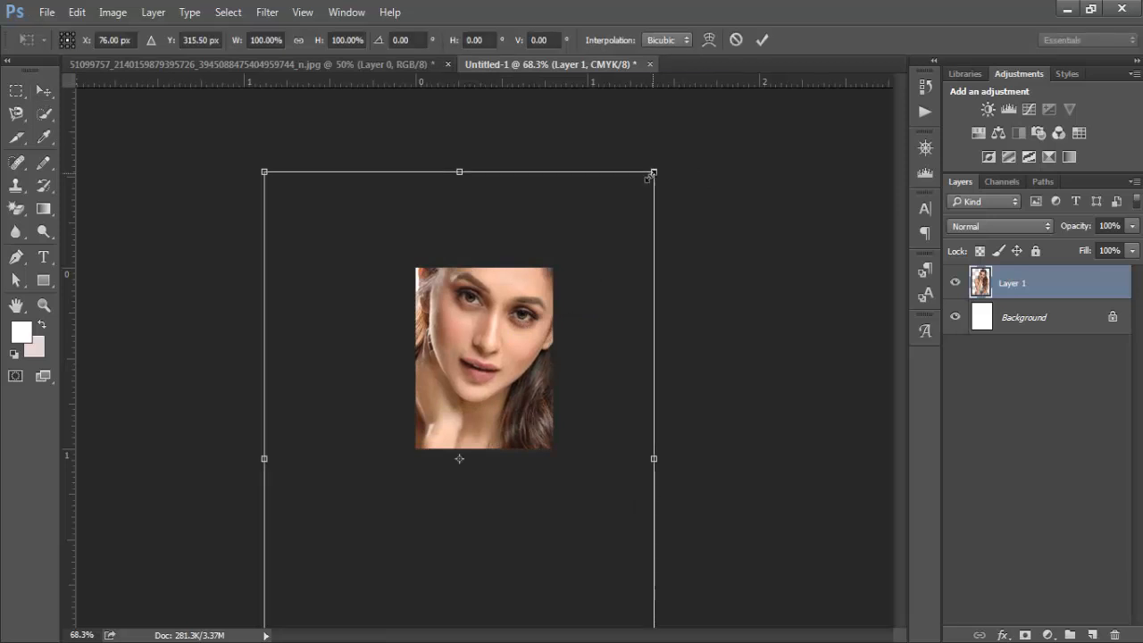
{"action": "left_click_drag", "start_coordinate": [650, 176], "coordinate": [526, 516]}
{"action": "left_click_drag", "start_coordinate": [455, 559], "coordinate": [528, 293]}
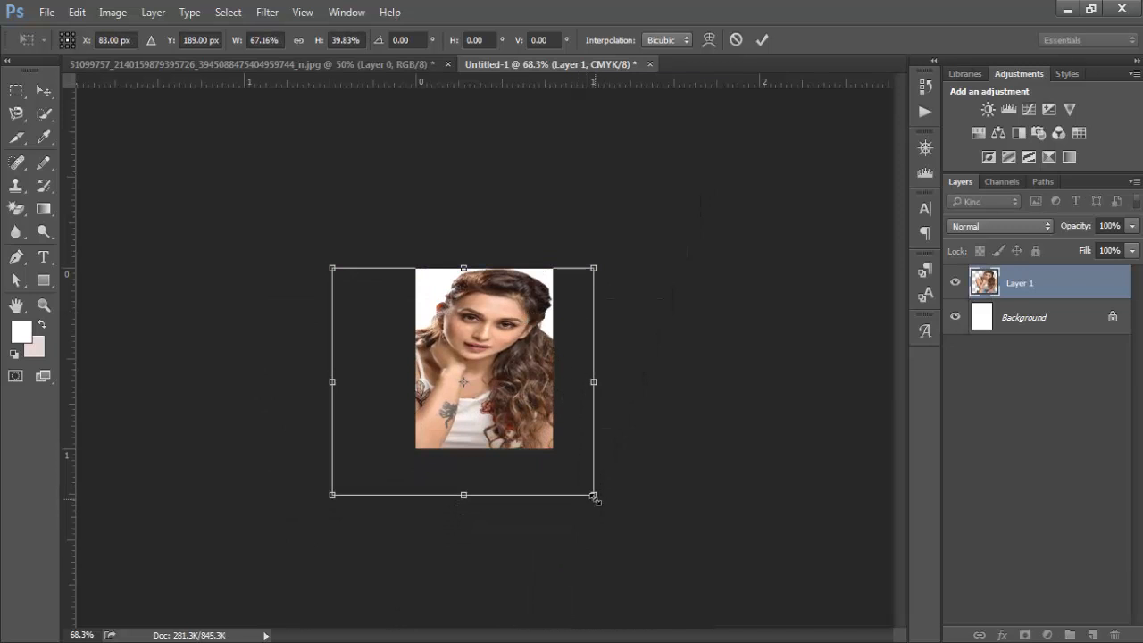
{"action": "left_click_drag", "start_coordinate": [594, 497], "coordinate": [461, 470]}
{"action": "left_click_drag", "start_coordinate": [386, 414], "coordinate": [461, 425]}
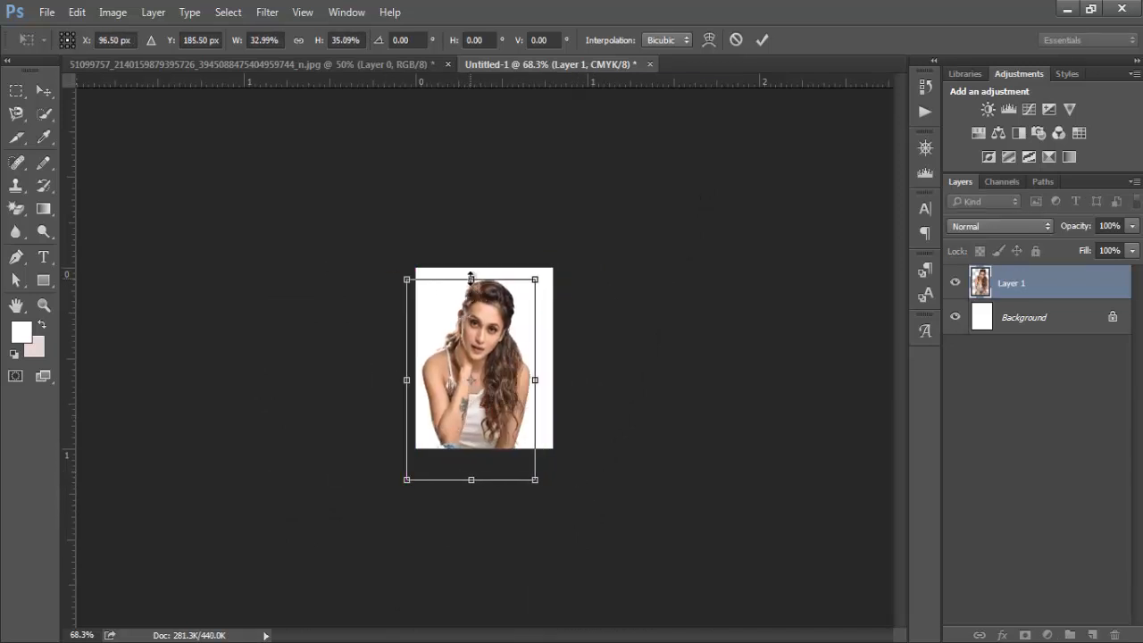
{"action": "left_click_drag", "start_coordinate": [471, 278], "coordinate": [471, 275]}
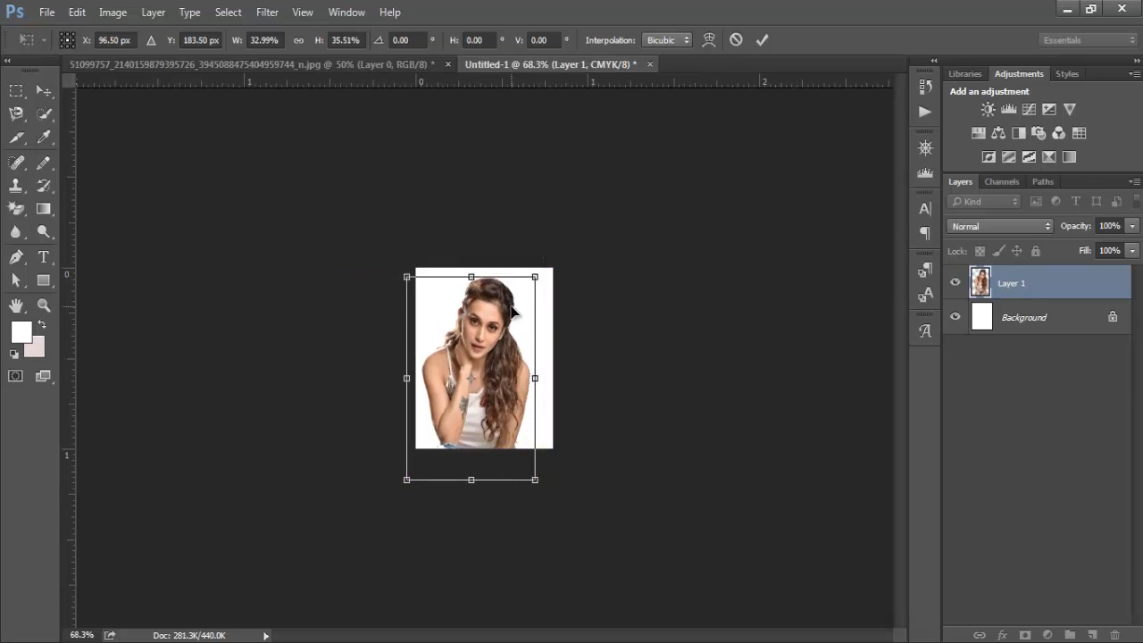
- Enlarge the cutout to about 36.5% width and 37.5% height, nudge it into position on the canvas and apply the transform
{"action": "scroll", "coordinate": [513, 310], "scroll_direction": "up", "scroll_amount": 5}
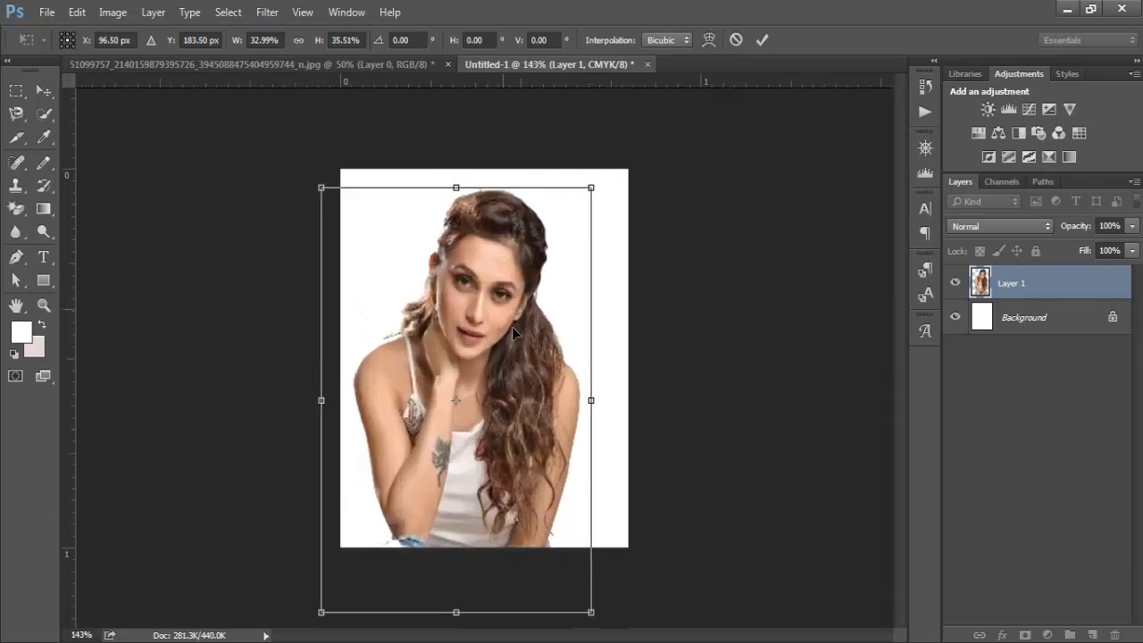
{"action": "left_click_drag", "start_coordinate": [602, 397], "coordinate": [630, 397]}
{"action": "left_click_drag", "start_coordinate": [471, 188], "coordinate": [471, 180]}
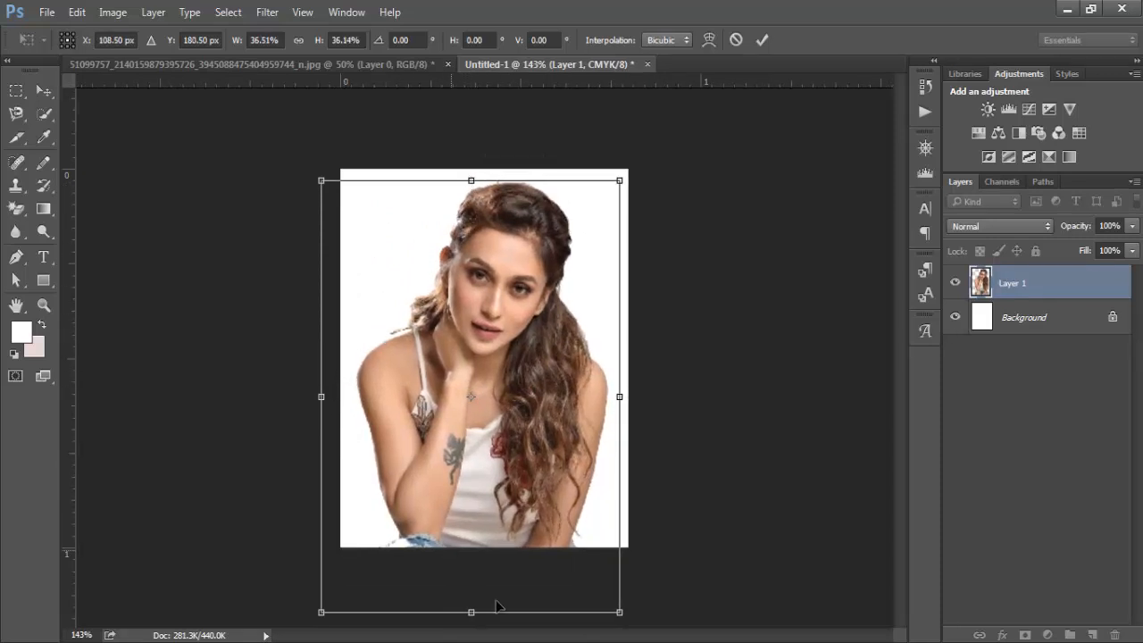
{"action": "left_click_drag", "start_coordinate": [472, 614], "coordinate": [472, 631]}
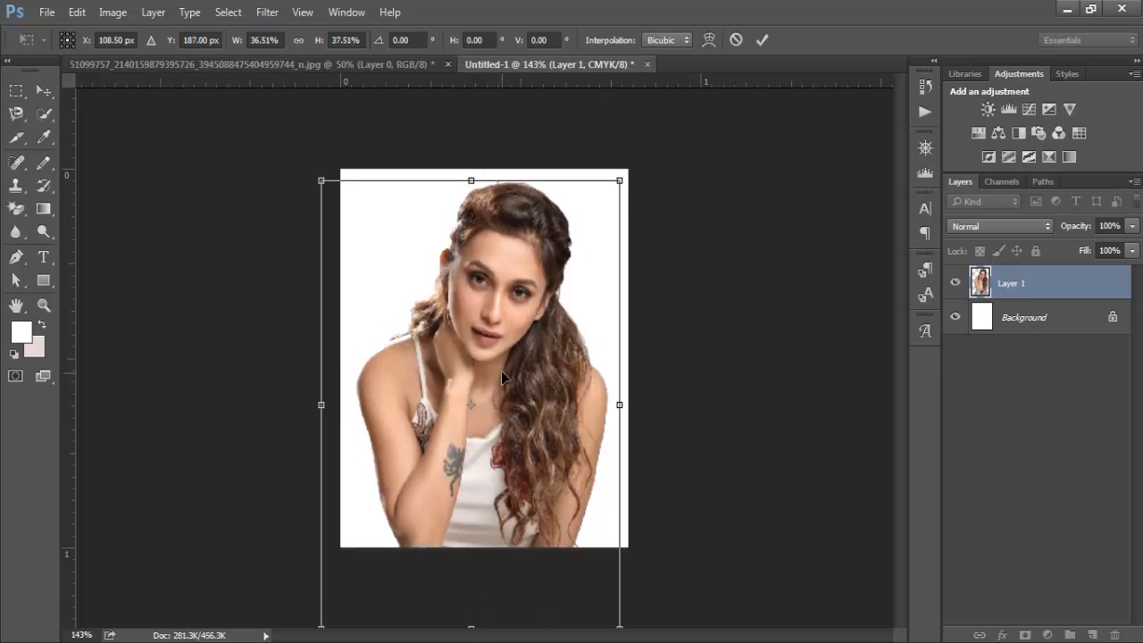
{"action": "left_click_drag", "start_coordinate": [502, 369], "coordinate": [504, 368]}
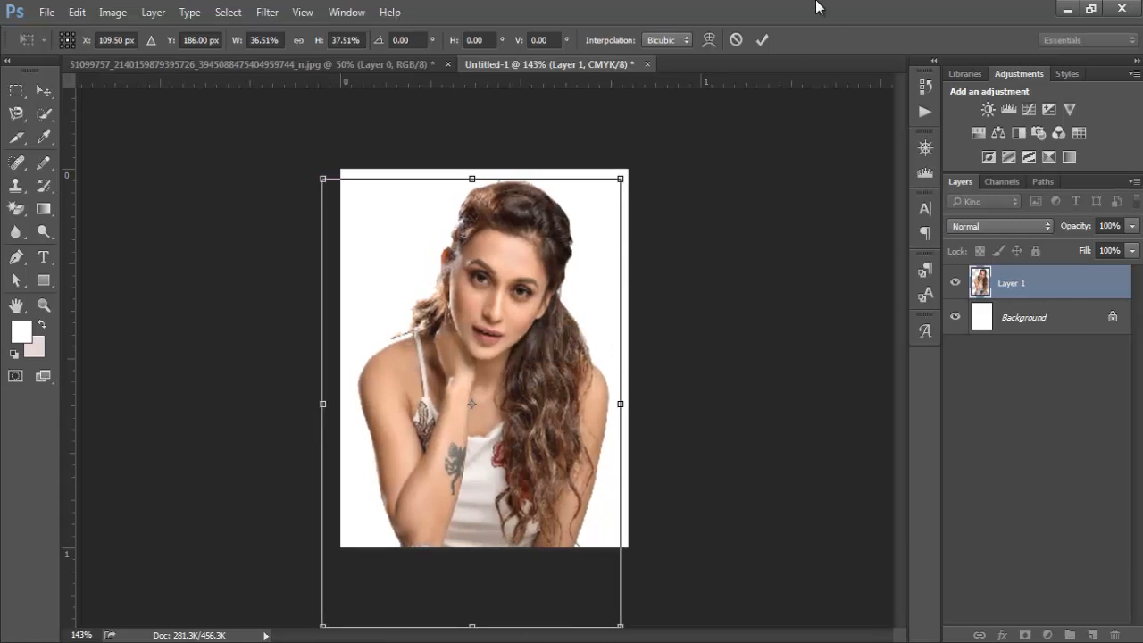
{"action": "left_click", "coordinate": [762, 39]}
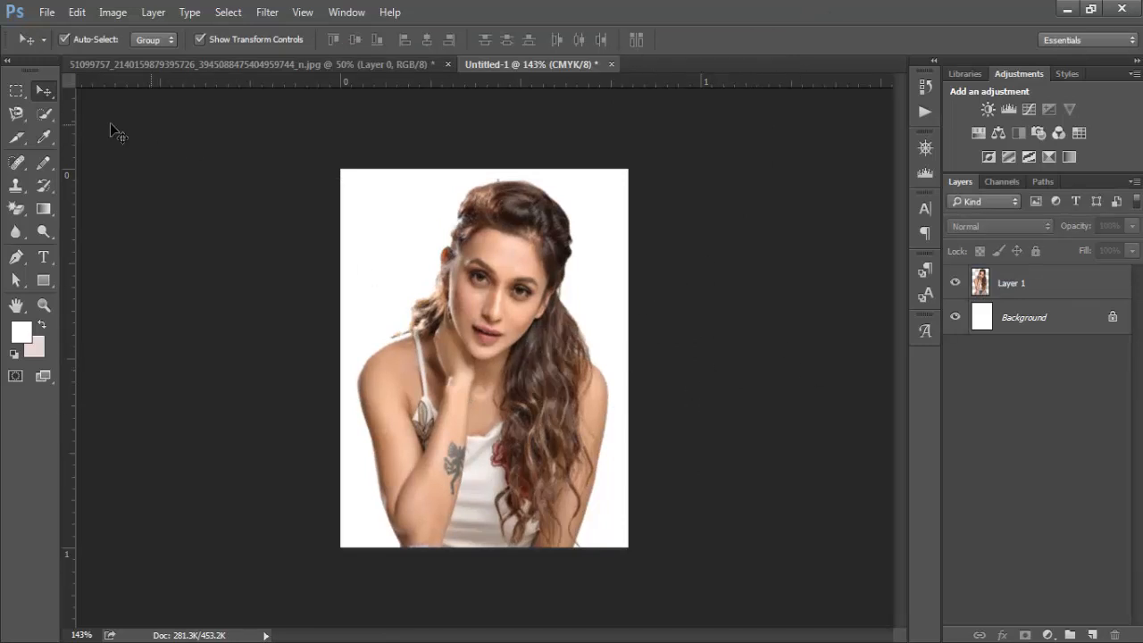
{"action": "left_click", "coordinate": [23, 91]}
{"action": "left_click", "coordinate": [39, 90]}
{"action": "key", "text": "ctrl+minus"}
{"action": "key", "text": "ctrl+minus"}
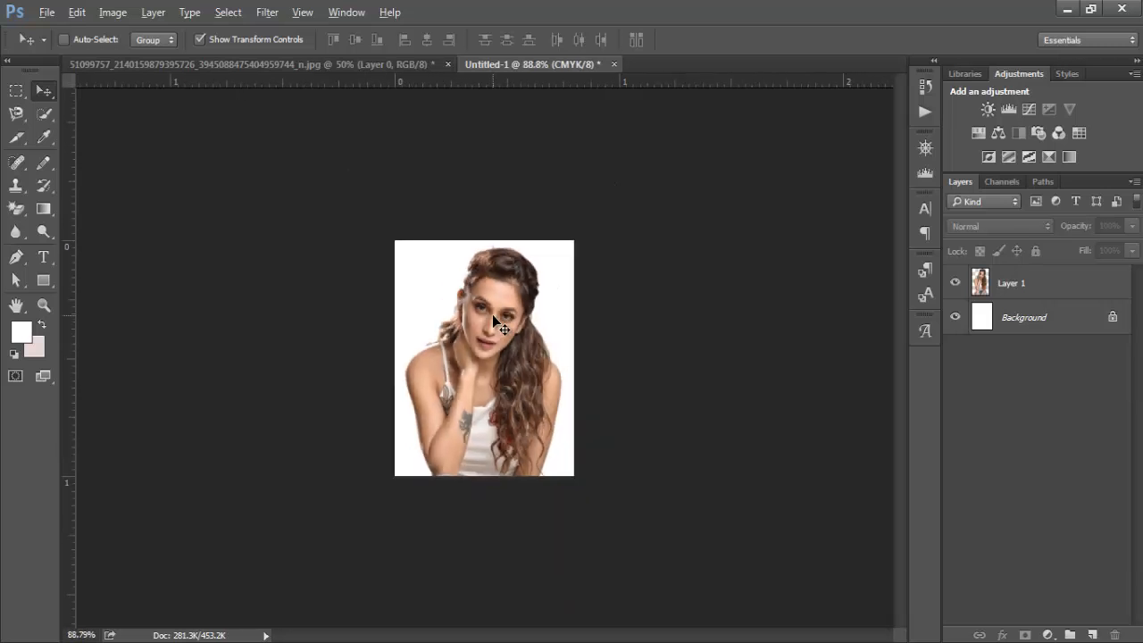
{"action": "scroll", "coordinate": [492, 315], "scroll_direction": "down", "scroll_amount": 2}
{"action": "scroll", "coordinate": [492, 314], "scroll_direction": "up", "scroll_amount": 7}
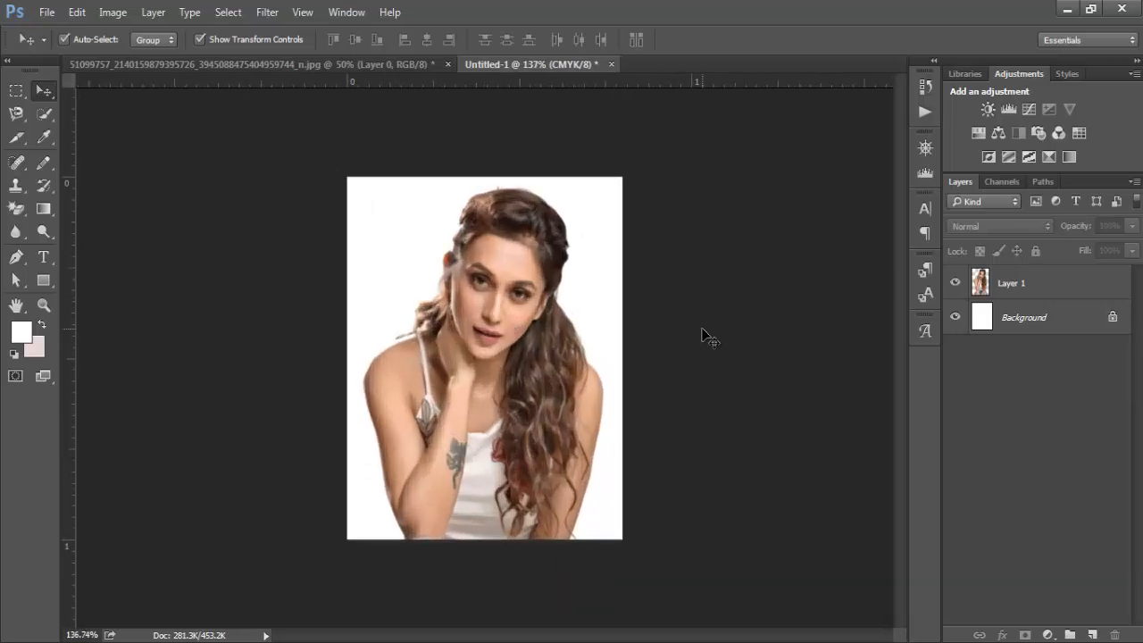
- Create a new A4 document from the International Paper preset at 300 pixels/inch in CMYK Color
{"action": "left_click", "coordinate": [47, 12]}
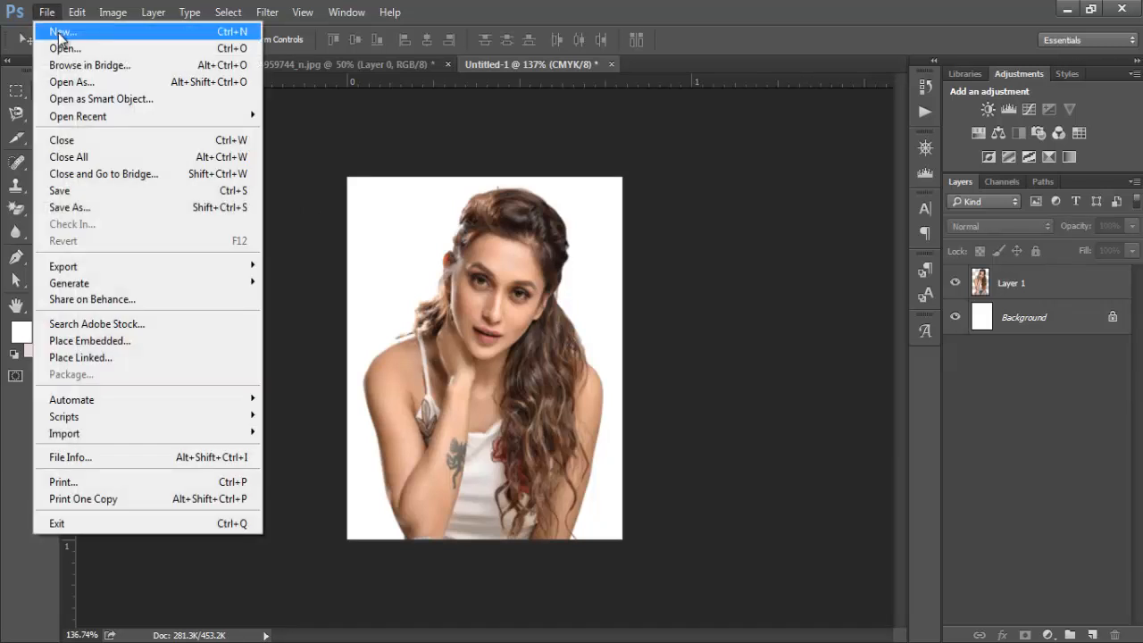
{"action": "left_click", "coordinate": [59, 25]}
{"action": "left_click", "coordinate": [611, 159]}
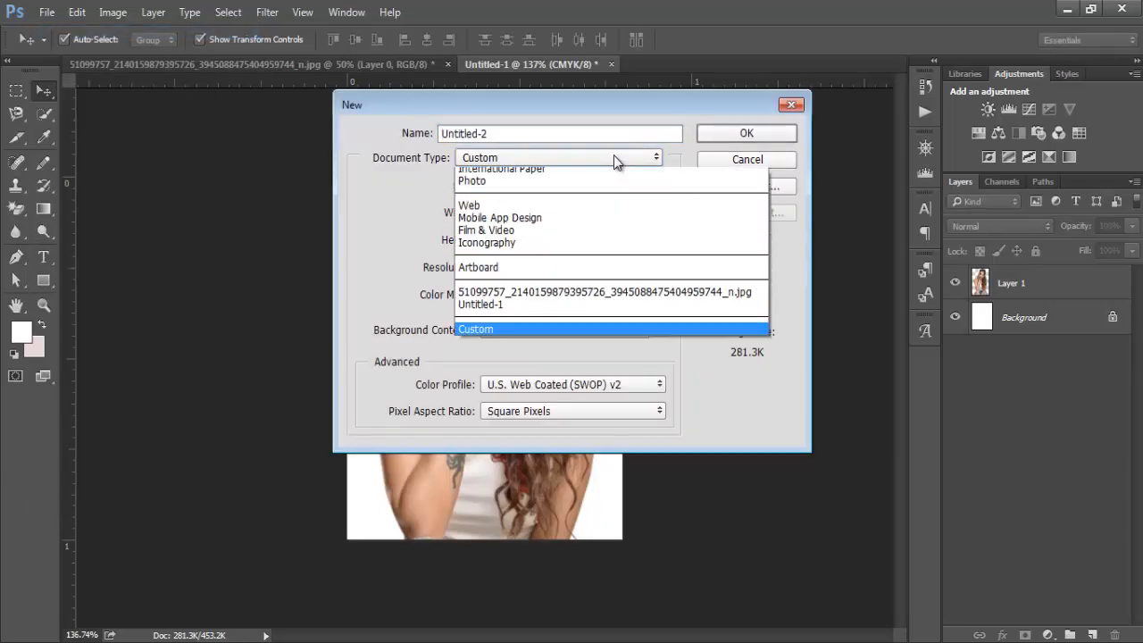
{"action": "left_click", "coordinate": [545, 225]}
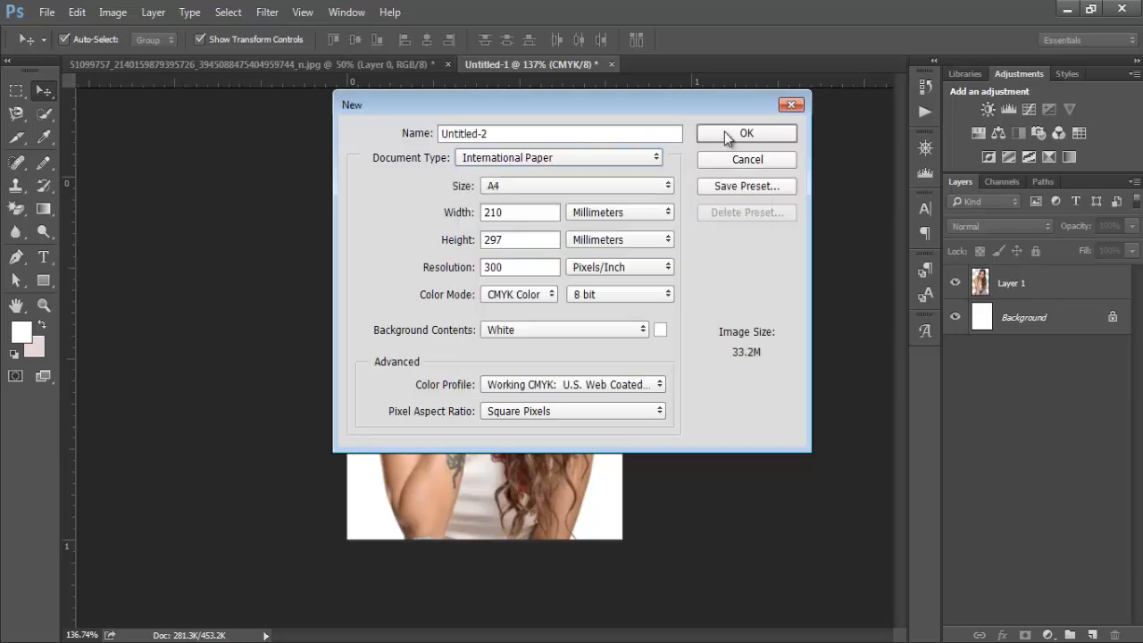
{"action": "left_click", "coordinate": [724, 131]}
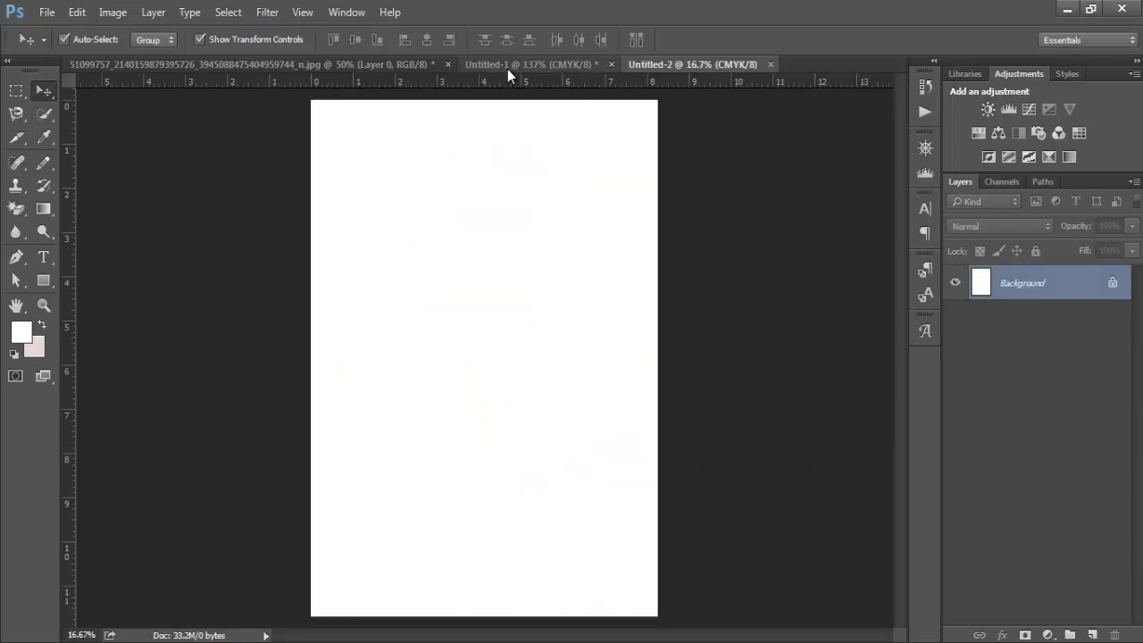
- Select the entire canvas of the Untitled-1 photo with the Rectangular Marquee tool
{"action": "left_click", "coordinate": [507, 65]}
{"action": "left_click", "coordinate": [16, 90]}
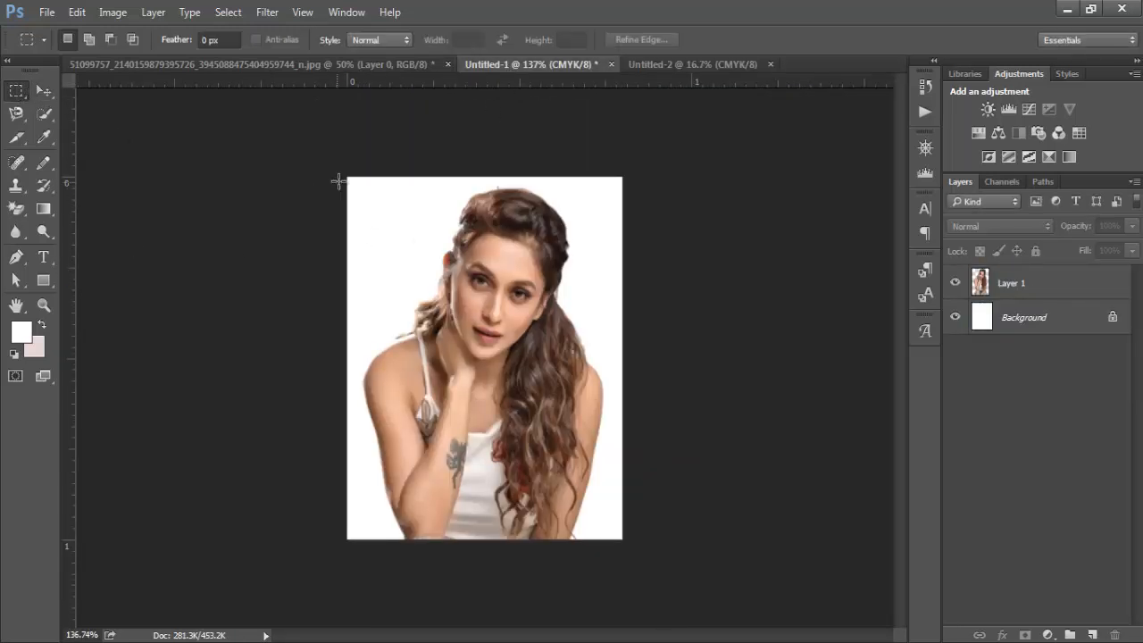
{"action": "left_click_drag", "start_coordinate": [347, 177], "coordinate": [625, 544]}
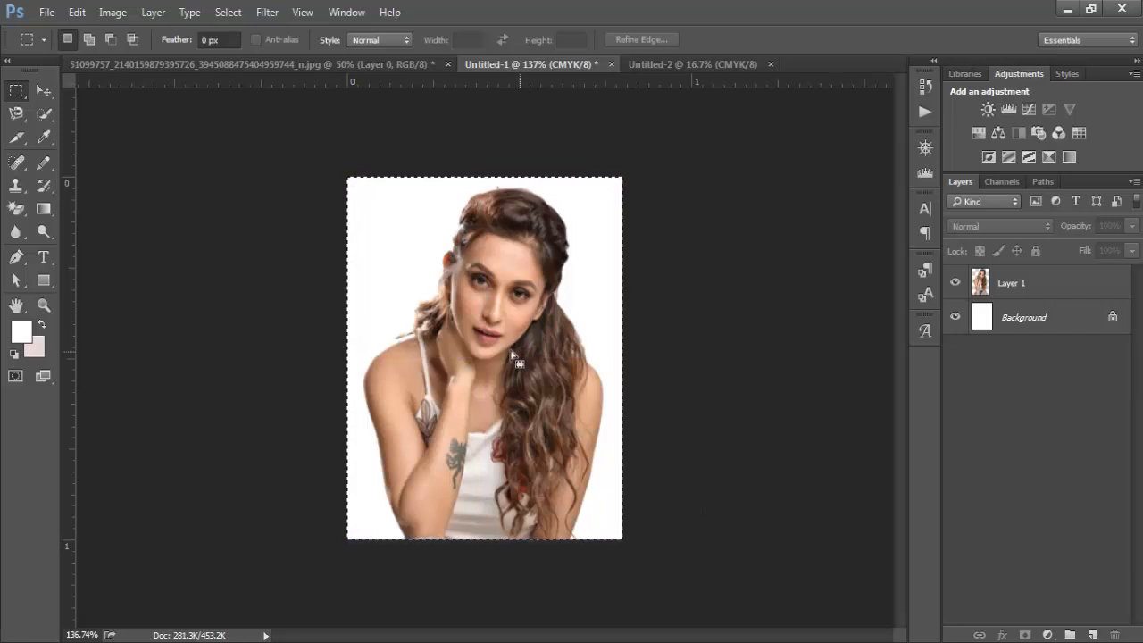
{"action": "left_click", "coordinate": [77, 12]}
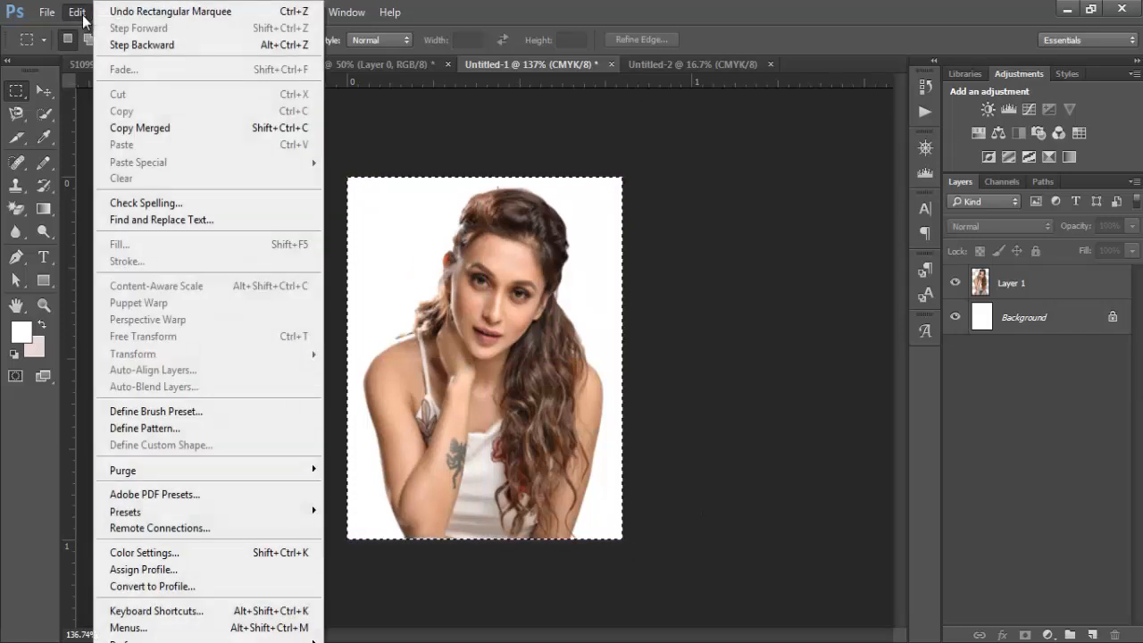
{"action": "left_click", "coordinate": [110, 12]}
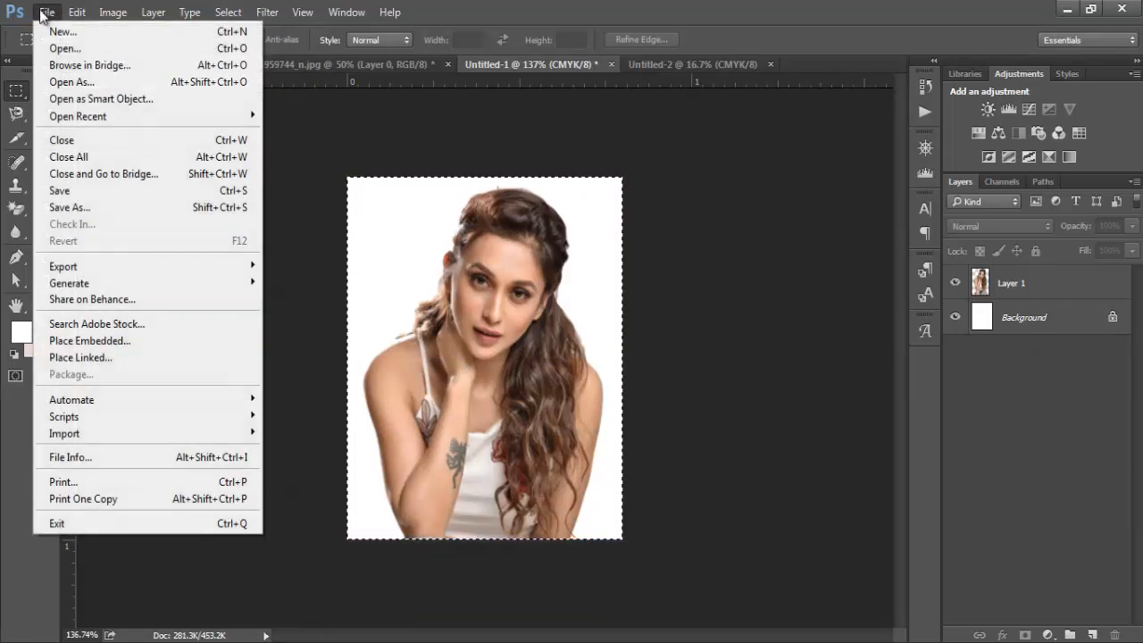
{"action": "mouse_move", "coordinate": [71, 14]}
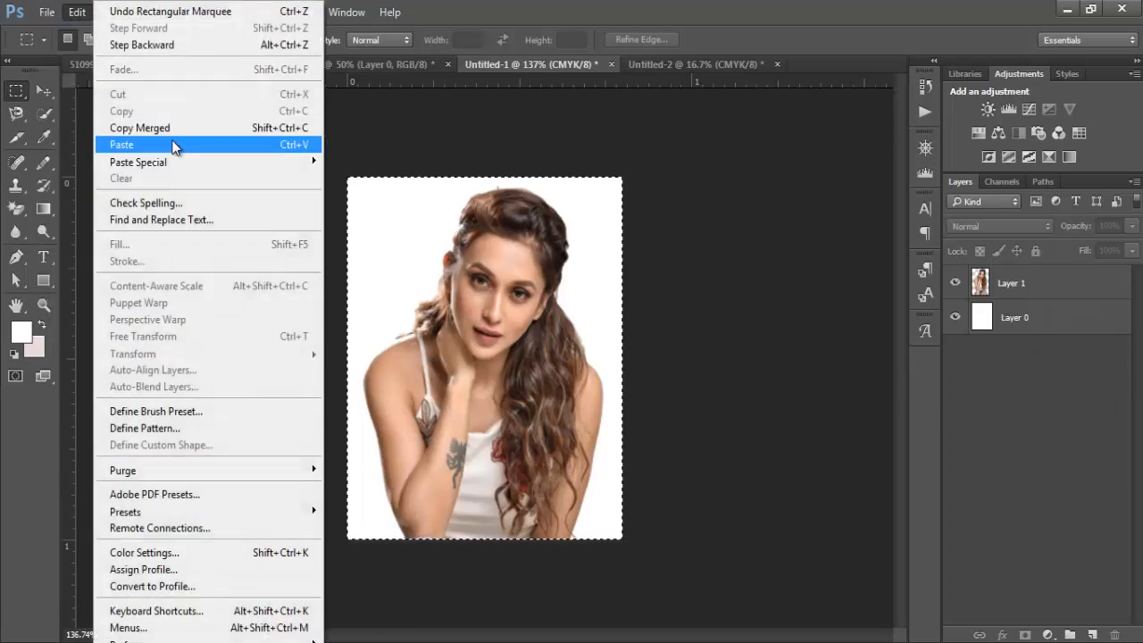
- Copy the merged contents of the selected Untitled-1 photo and paste them into the A4 document Untitled-2
{"action": "left_click", "coordinate": [169, 131]}
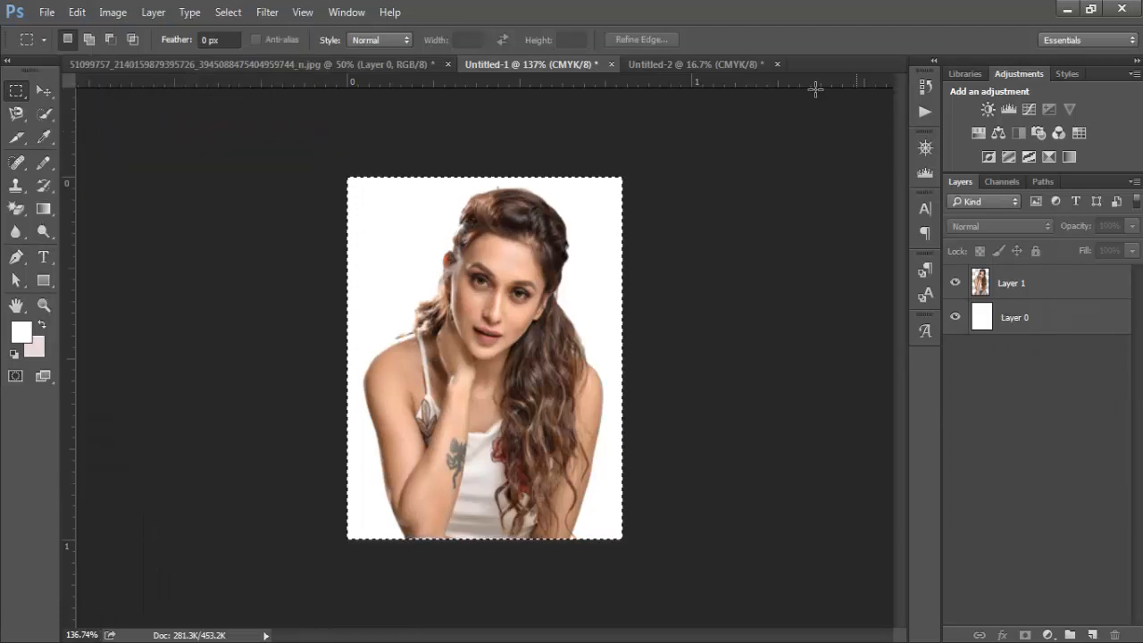
{"action": "left_click", "coordinate": [723, 65]}
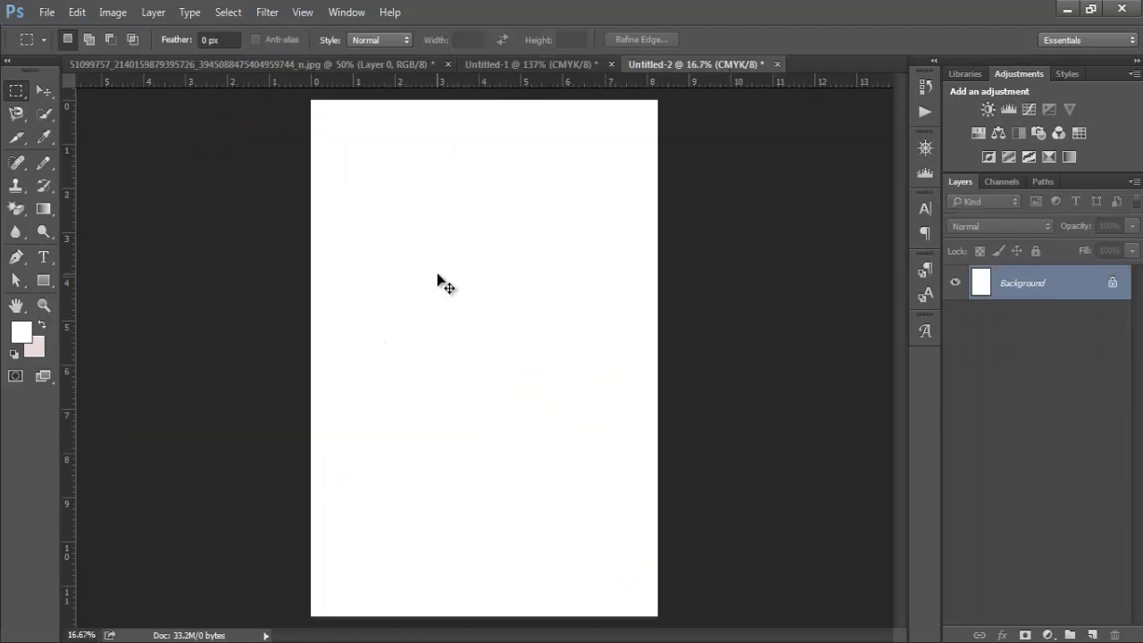
{"action": "key", "text": "ctrl+v"}
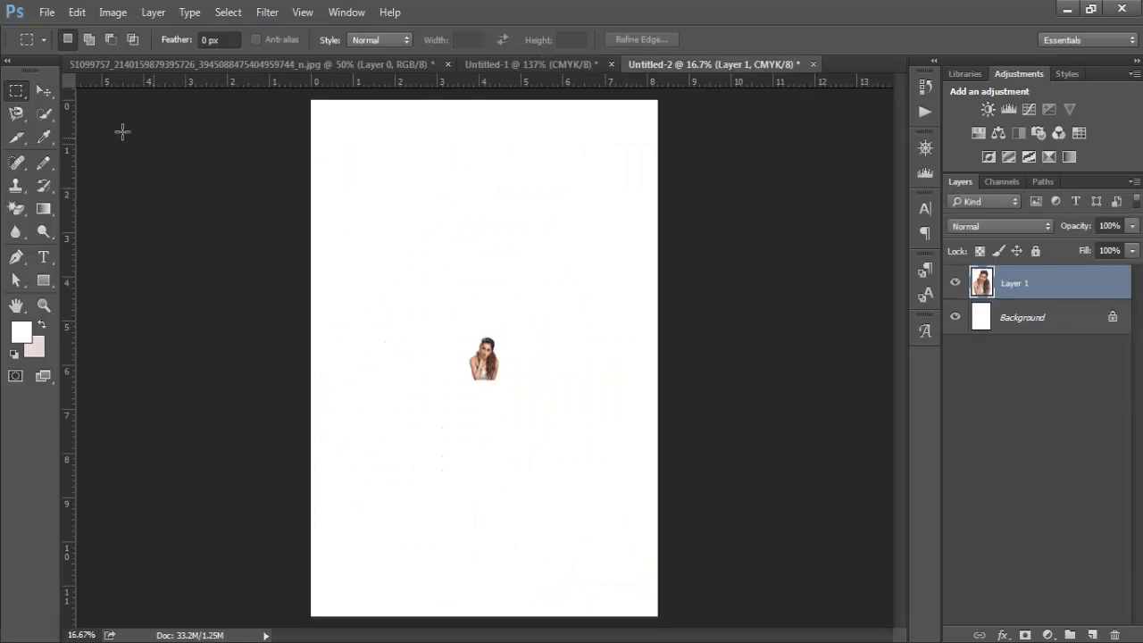
- Move the pasted photo to the upper-left corner of the A4 page, leaving a small margin
{"action": "left_click", "coordinate": [43, 89]}
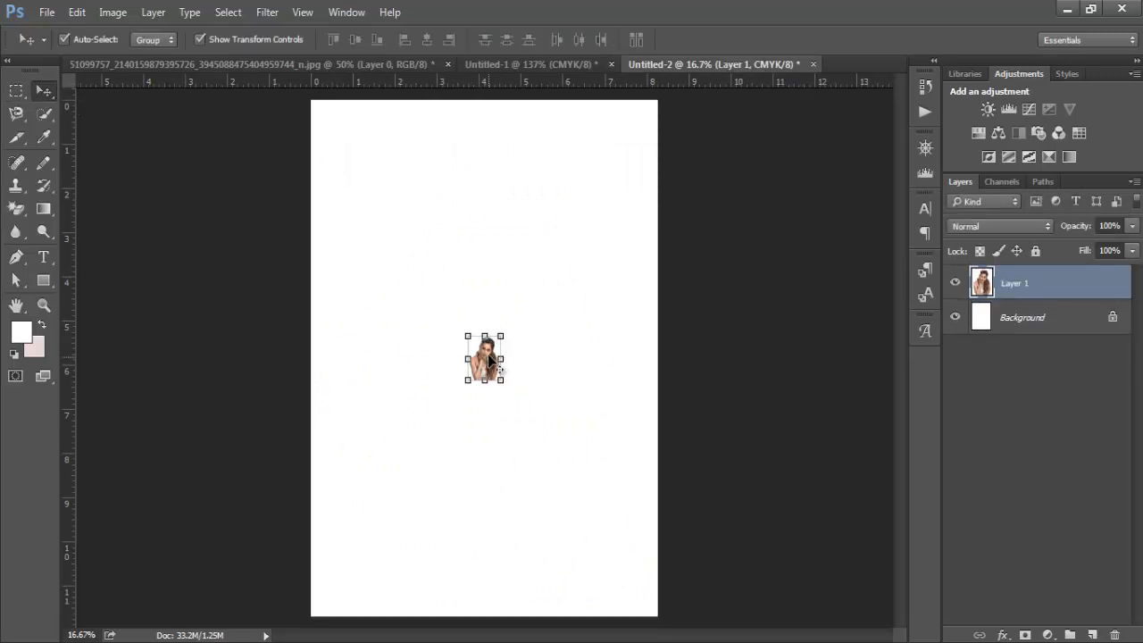
{"action": "left_click_drag", "start_coordinate": [490, 354], "coordinate": [343, 132]}
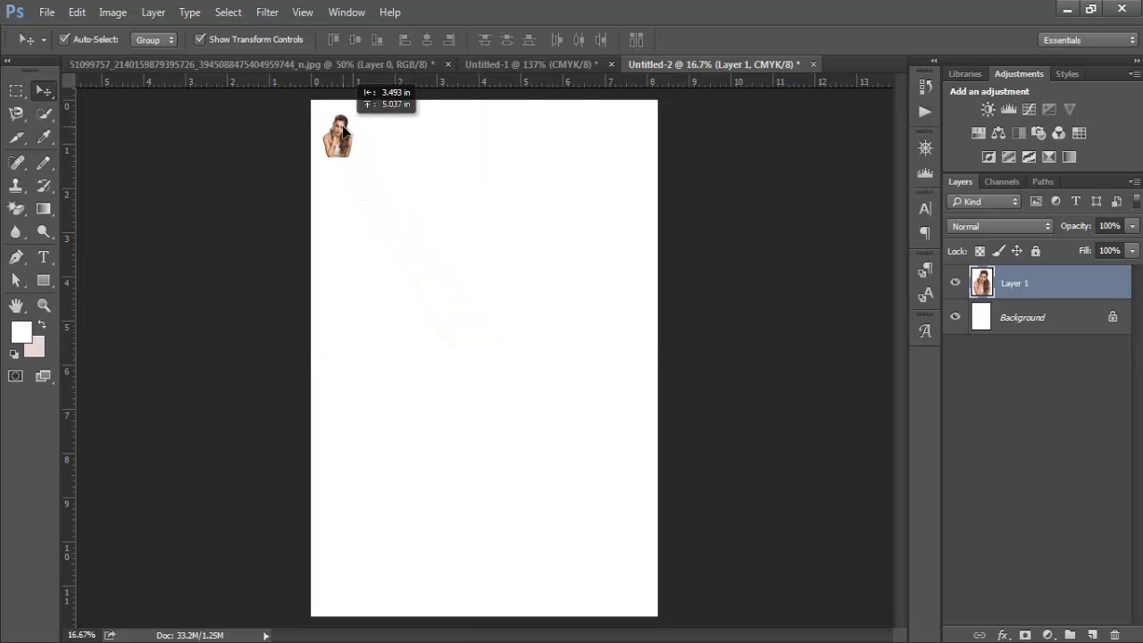
{"action": "scroll", "coordinate": [317, 105], "scroll_direction": "up", "scroll_amount": 3}
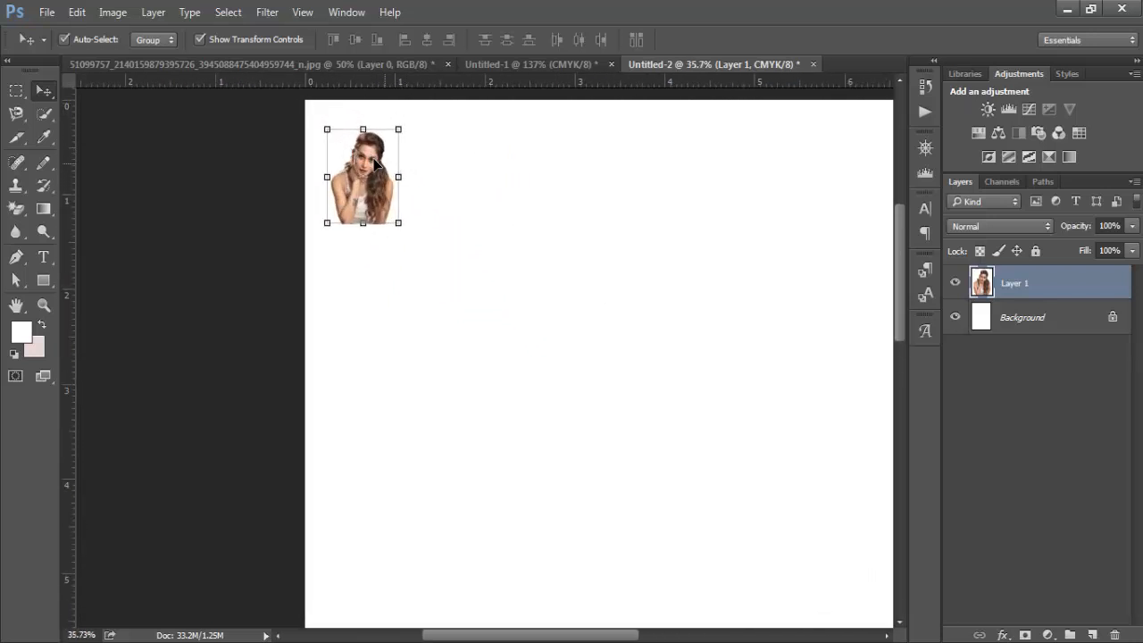
{"action": "mouse_move", "coordinate": [374, 164]}
{"action": "left_mouse_down"}
{"action": "mouse_move", "coordinate": [367, 134]}
{"action": "mouse_move", "coordinate": [368, 151]}
{"action": "left_mouse_up"}
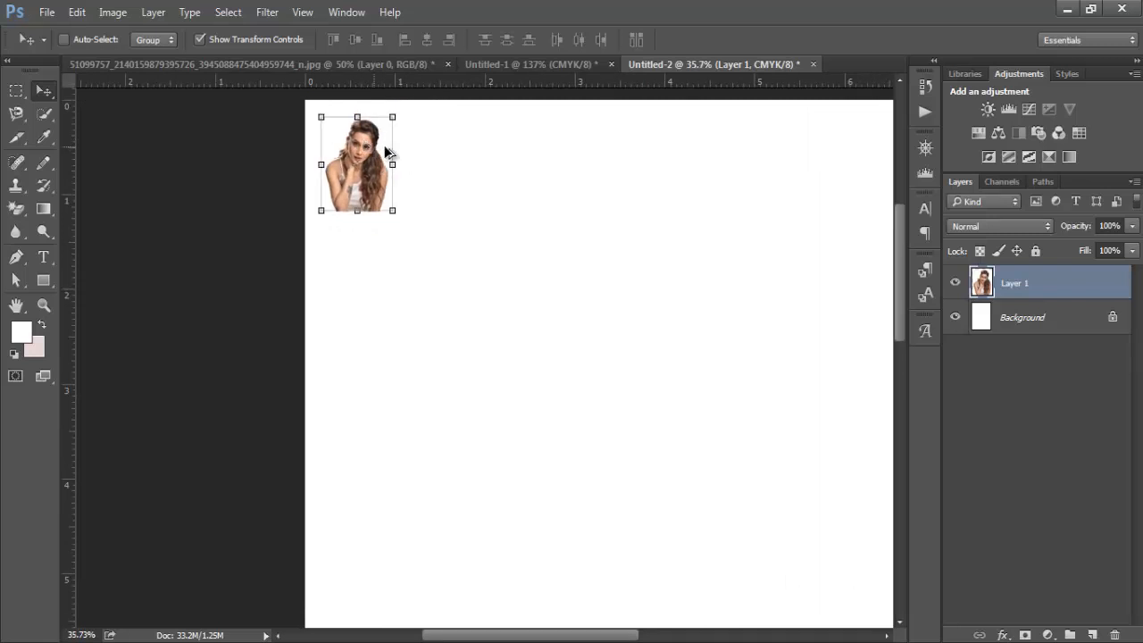
- Duplicate the photo across the top of the page to form an evenly spaced row of eight
{"action": "left_click_drag", "start_coordinate": [375, 152], "coordinate": [531, 159]}
{"action": "left_click_drag", "start_coordinate": [531, 159], "coordinate": [612, 156]}
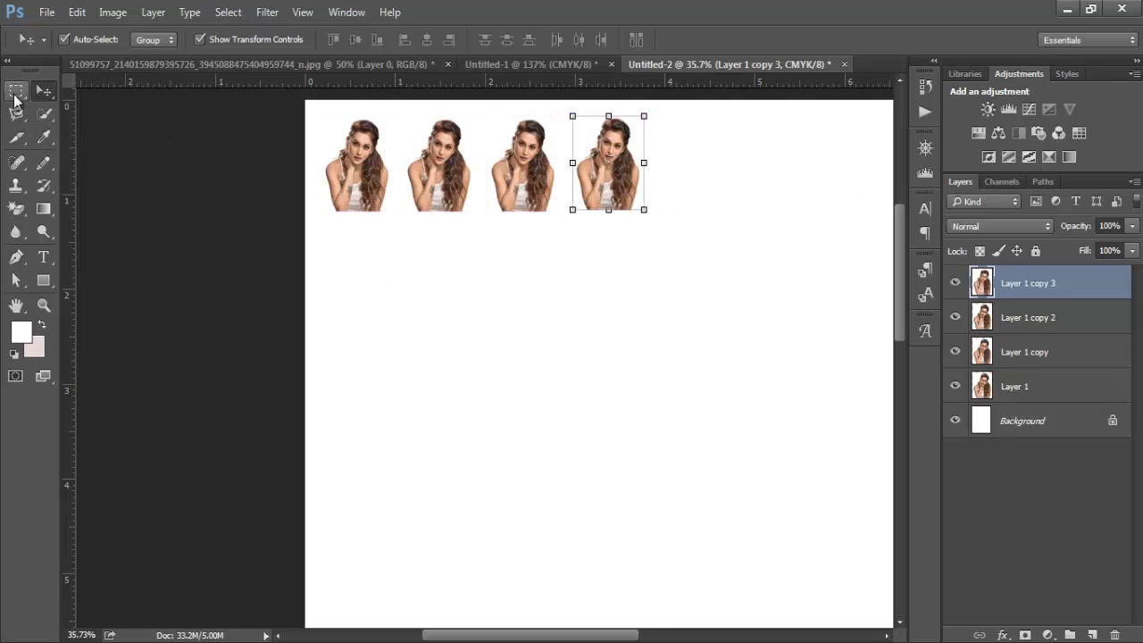
{"action": "left_click_drag", "start_coordinate": [618, 161], "coordinate": [706, 158]}
{"action": "left_click_drag", "start_coordinate": [706, 158], "coordinate": [801, 162]}
{"action": "left_click_drag", "start_coordinate": [581, 637], "coordinate": [623, 637]}
{"action": "left_click_drag", "start_coordinate": [613, 178], "coordinate": [786, 177]}
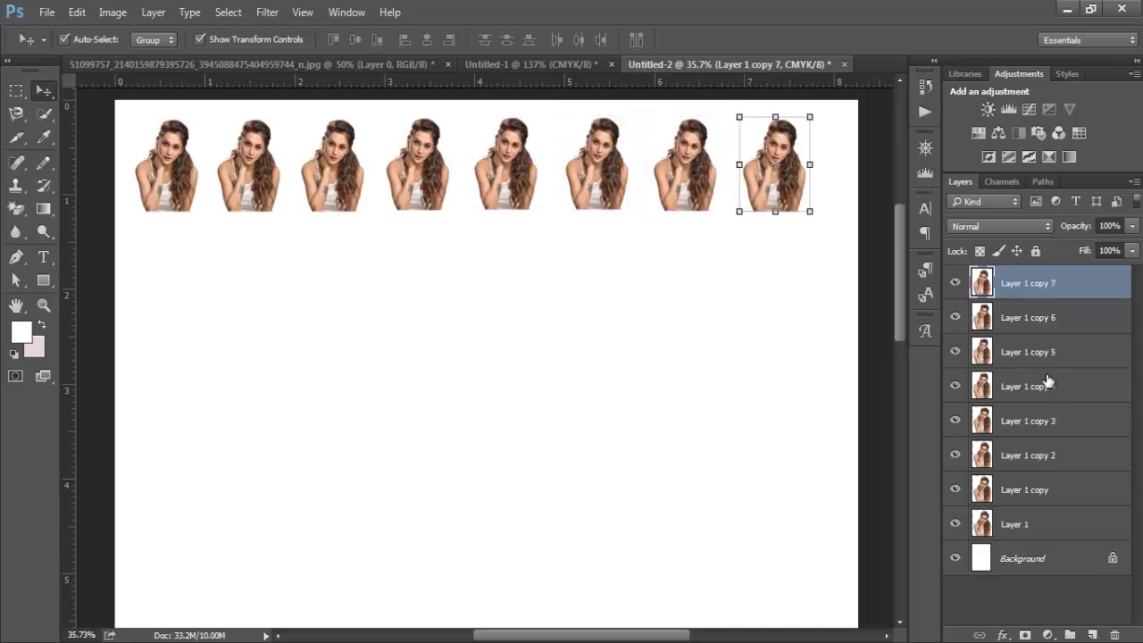
- Select all eight photo layers, duplicate the row down the page until there are nine rows, and deselect the layers
{"action": "left_click", "coordinate": [1053, 528], "text": "shift"}
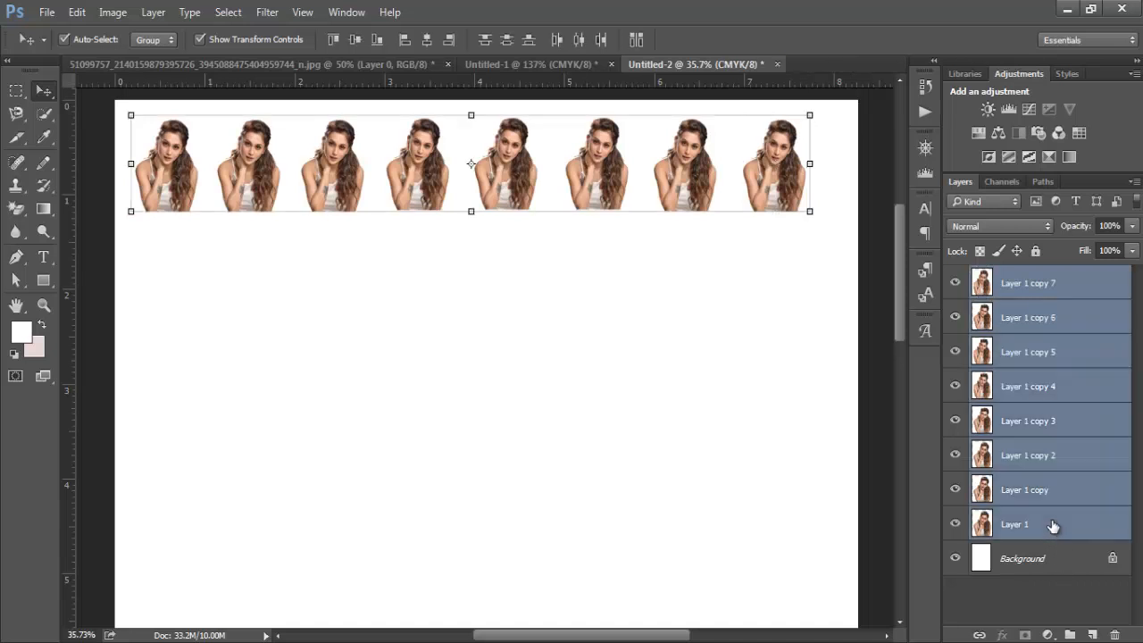
{"action": "left_click_drag", "start_coordinate": [240, 175], "coordinate": [253, 536]}
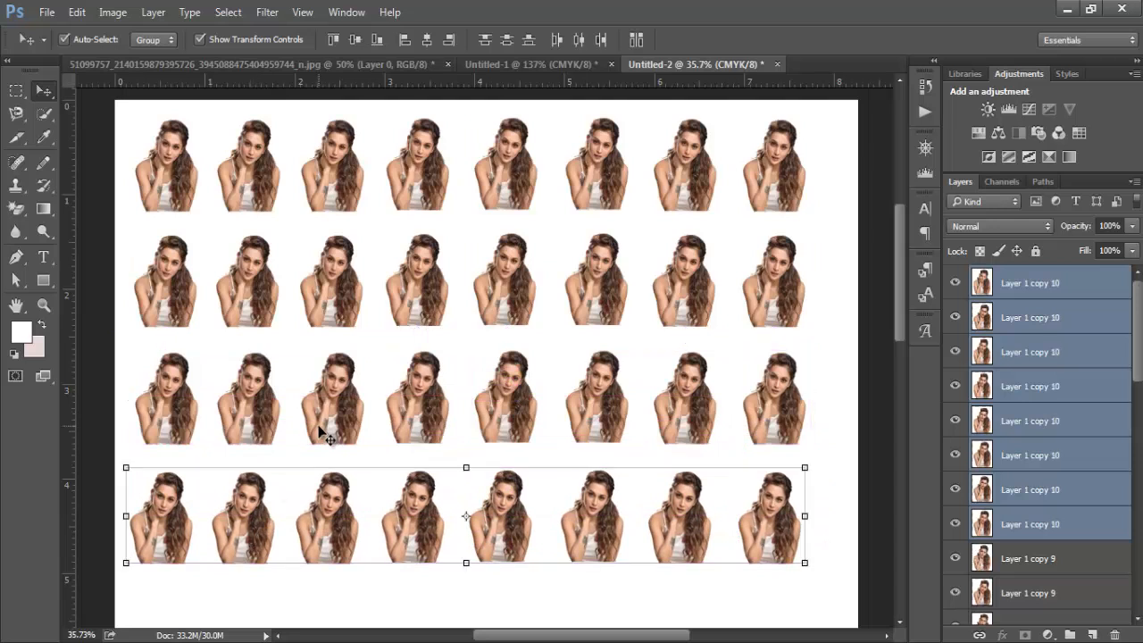
{"action": "scroll", "coordinate": [326, 438], "scroll_direction": "down", "scroll_amount": 5}
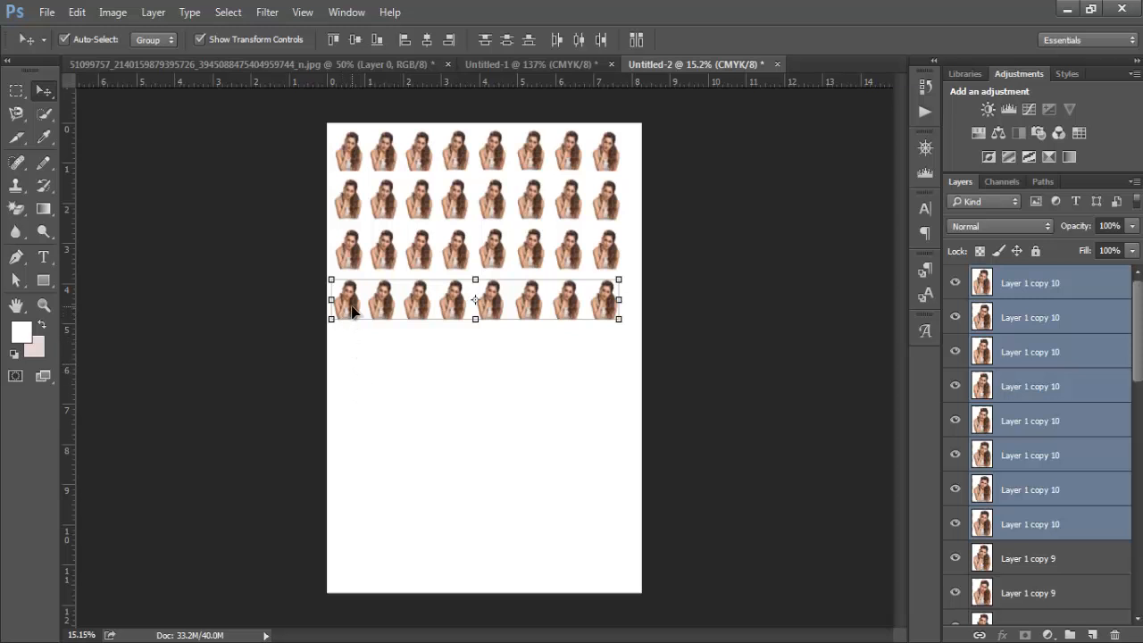
{"action": "left_click_drag", "start_coordinate": [353, 310], "coordinate": [360, 565]}
{"action": "left_click", "coordinate": [715, 319], "text": "ctrl"}
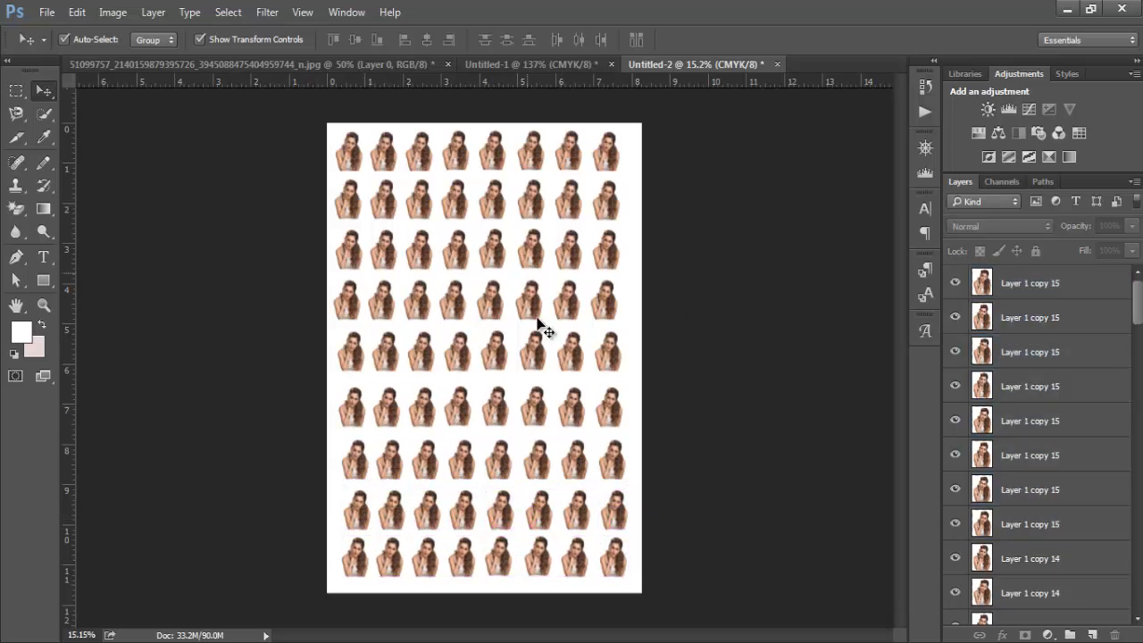
- Open the print settings for the photo sheet and keep the HP DeskJet 2130 series as the printer
{"action": "left_click", "coordinate": [47, 12]}
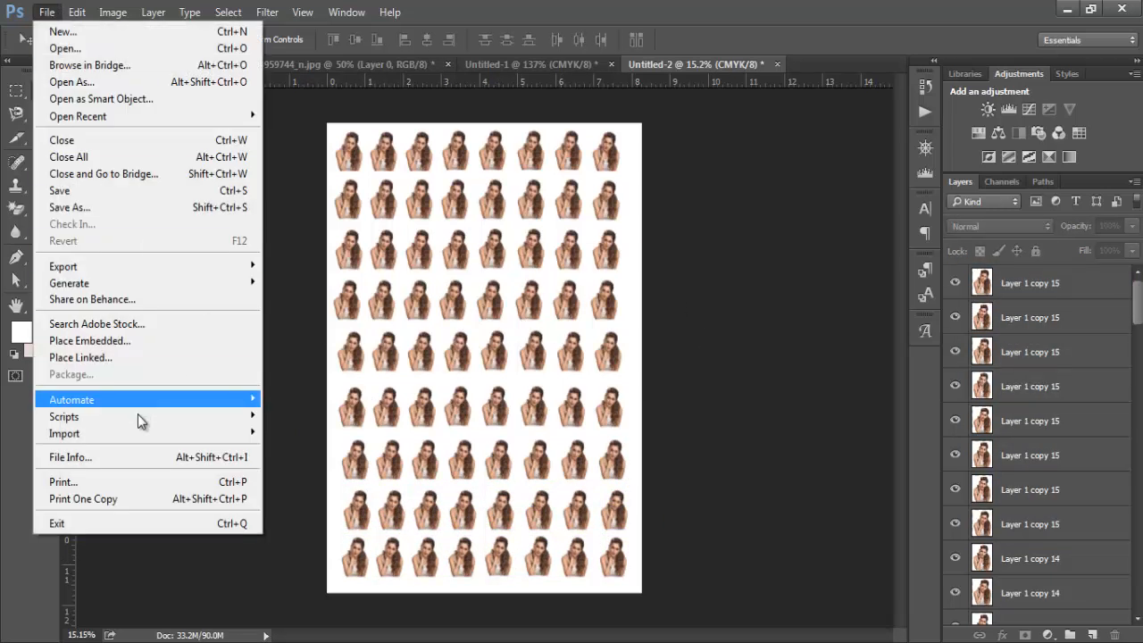
{"action": "left_click", "coordinate": [106, 484]}
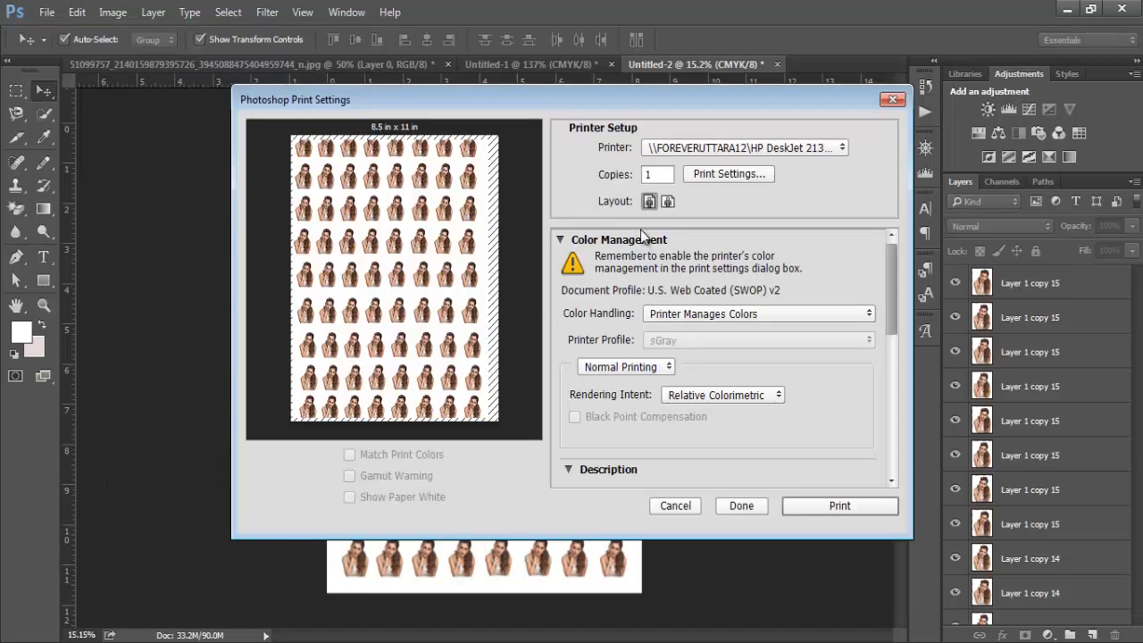
{"action": "left_click", "coordinate": [835, 147]}
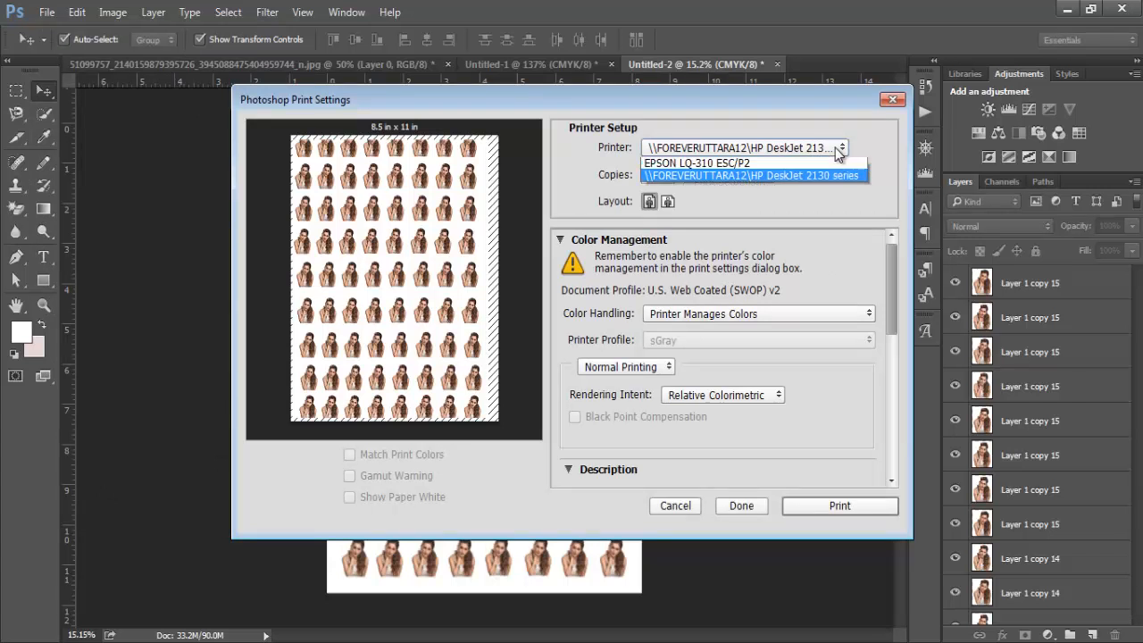
{"action": "left_click", "coordinate": [835, 148]}
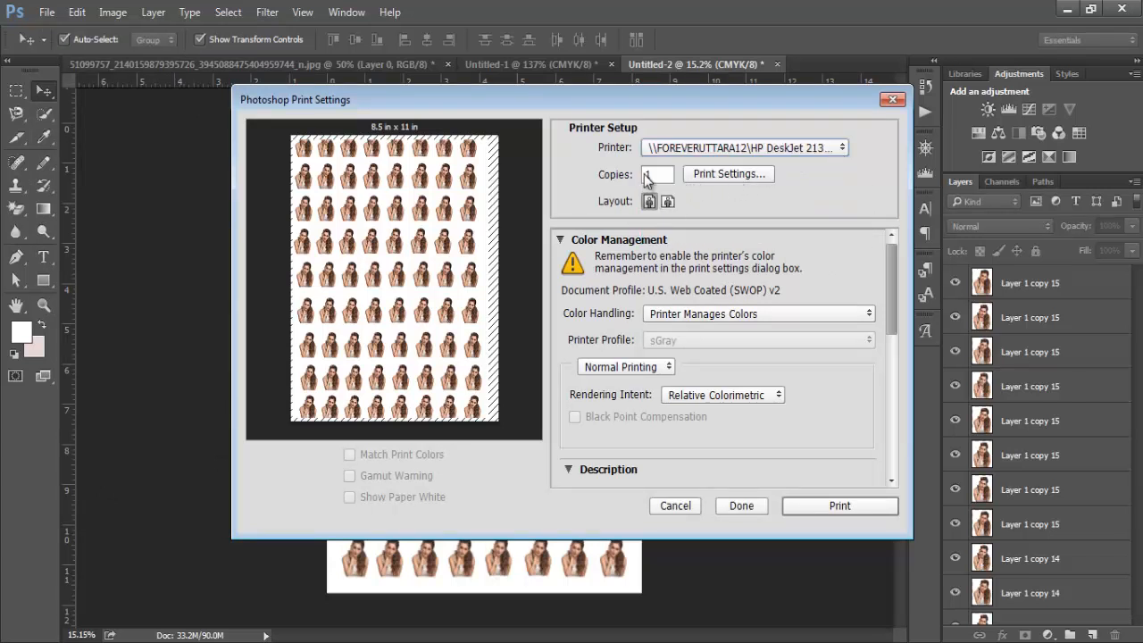